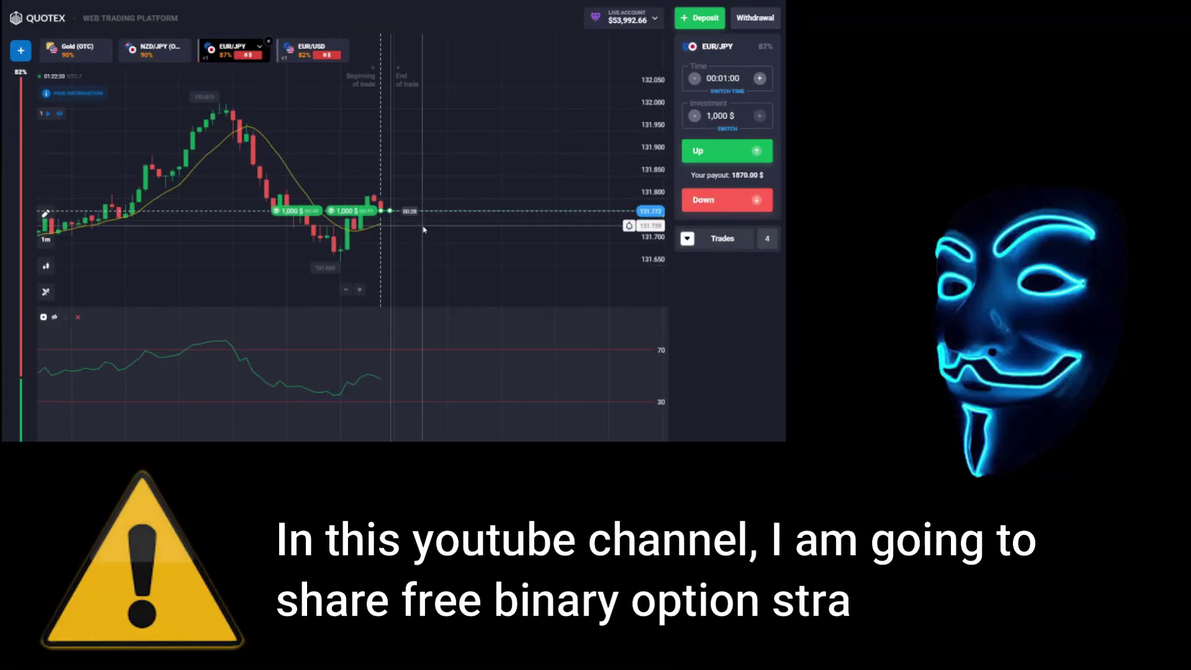
# Expand the Trades list and look through the listed EUR/JPY and EUR/USD trades
pyautogui.click(689, 240)
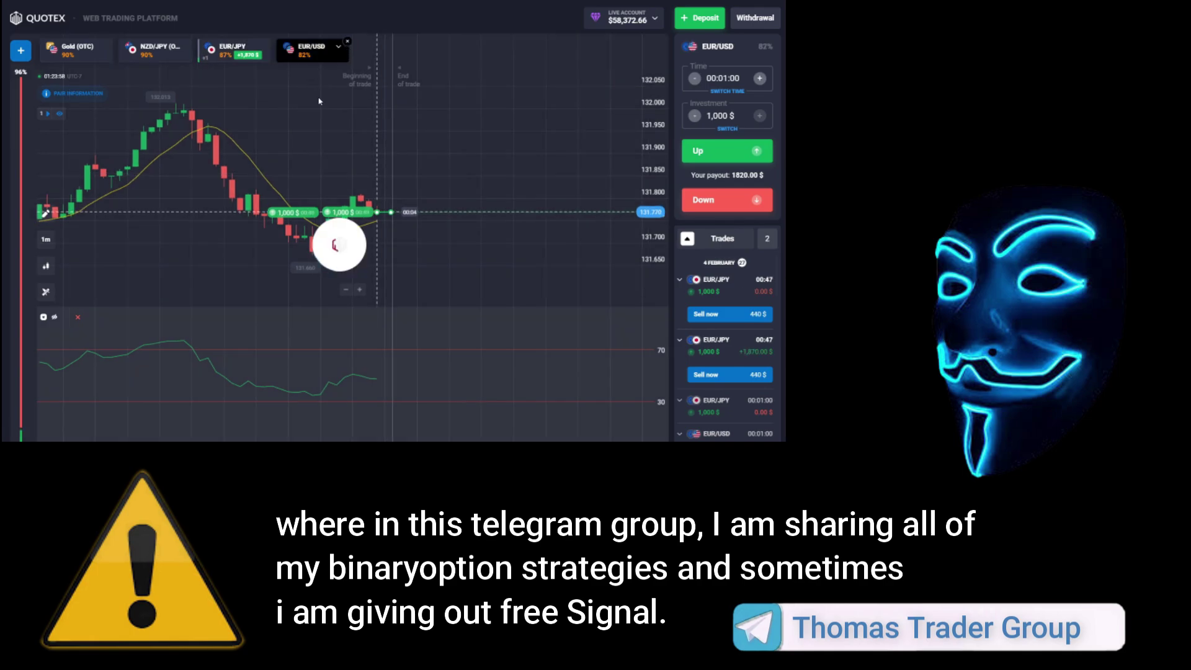
pyautogui.scroll(-2, 403, 175)
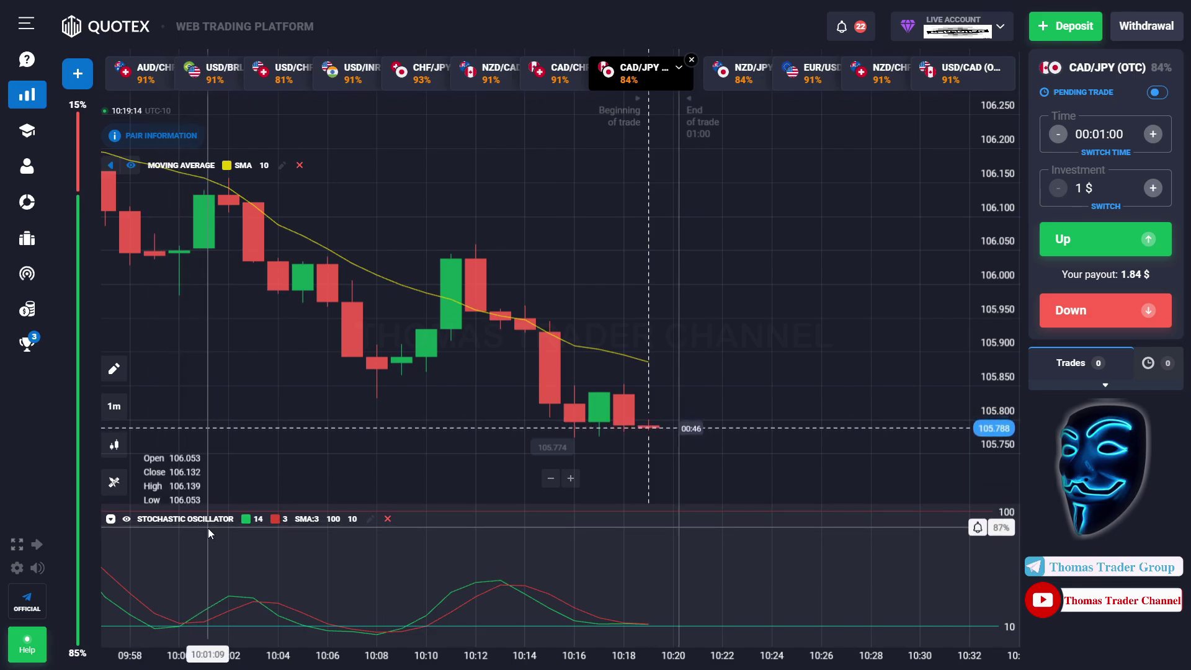
# Place two one-minute 1 $ trades: Up on CAD/JPY (OTC) and Down on CHF/JPY (OTC), keeping the 1m chart timeframe
pyautogui.click(113, 406)
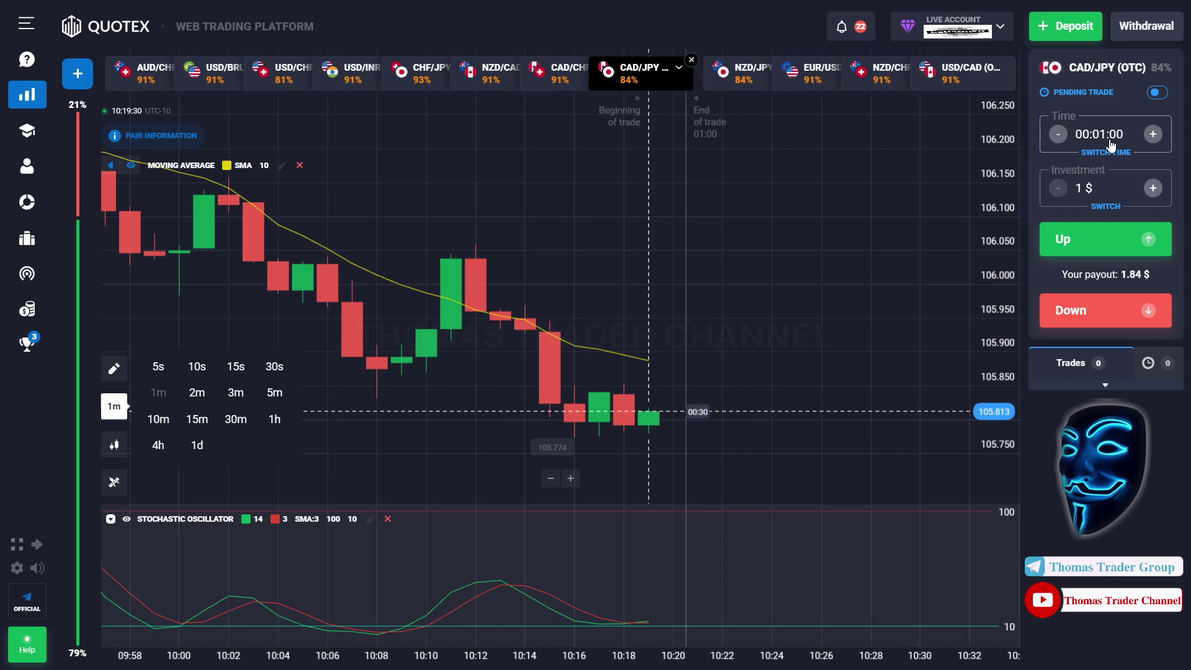
pyautogui.click(829, 448)
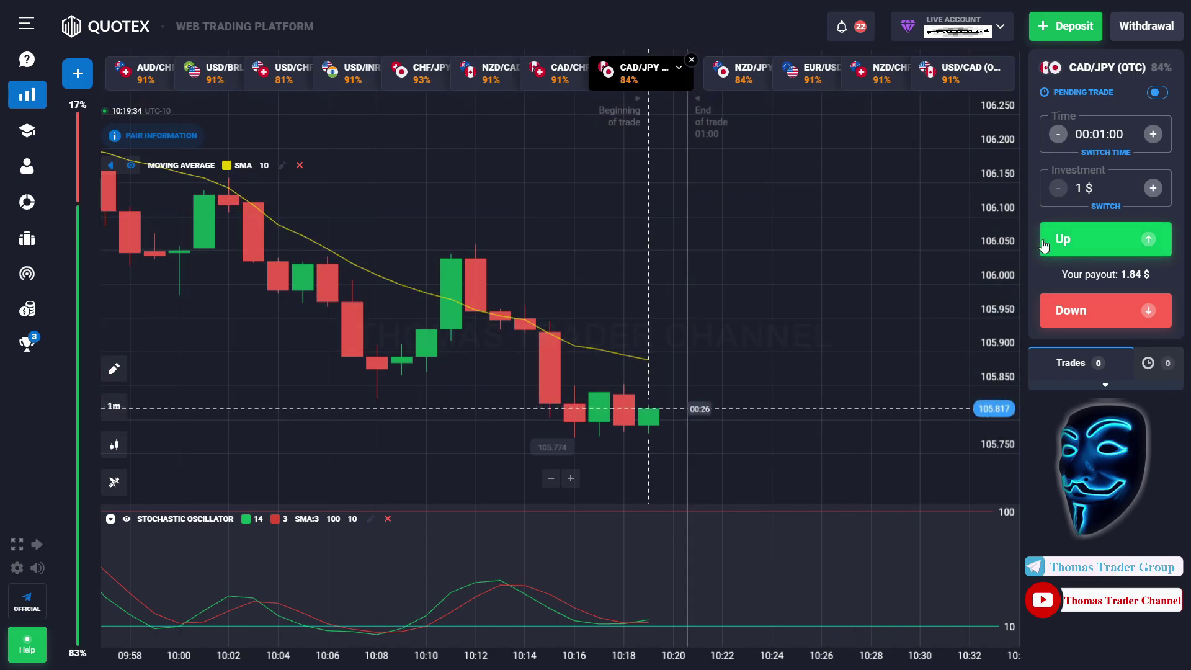
pyautogui.click(1044, 243)
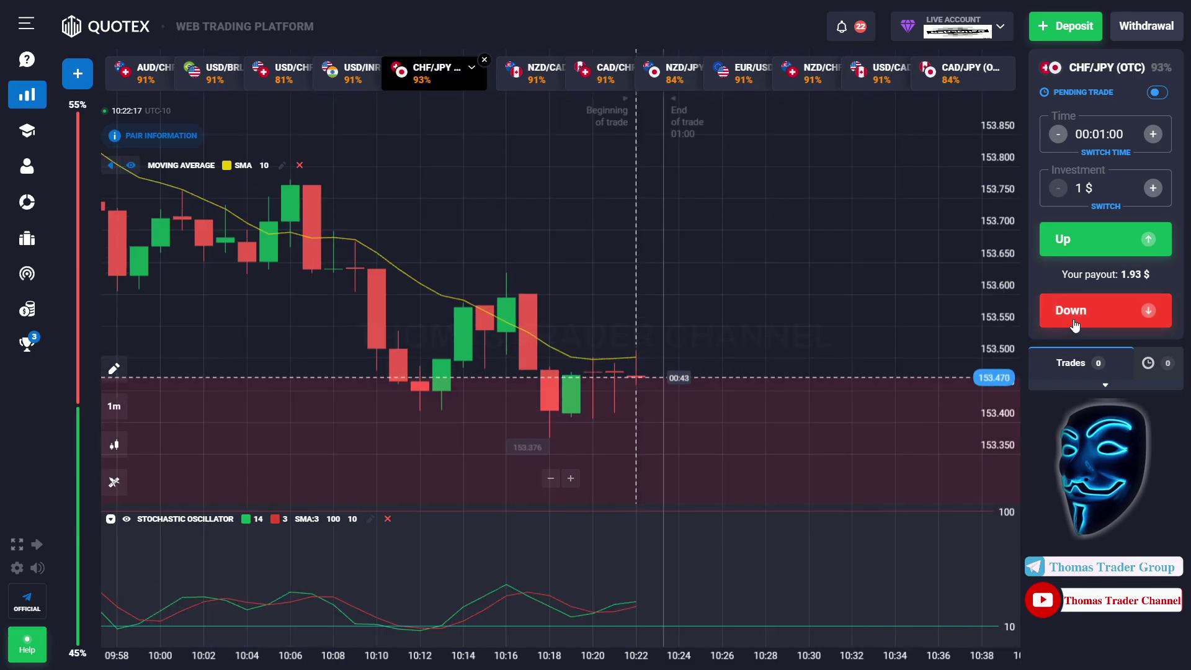
pyautogui.click(1075, 325)
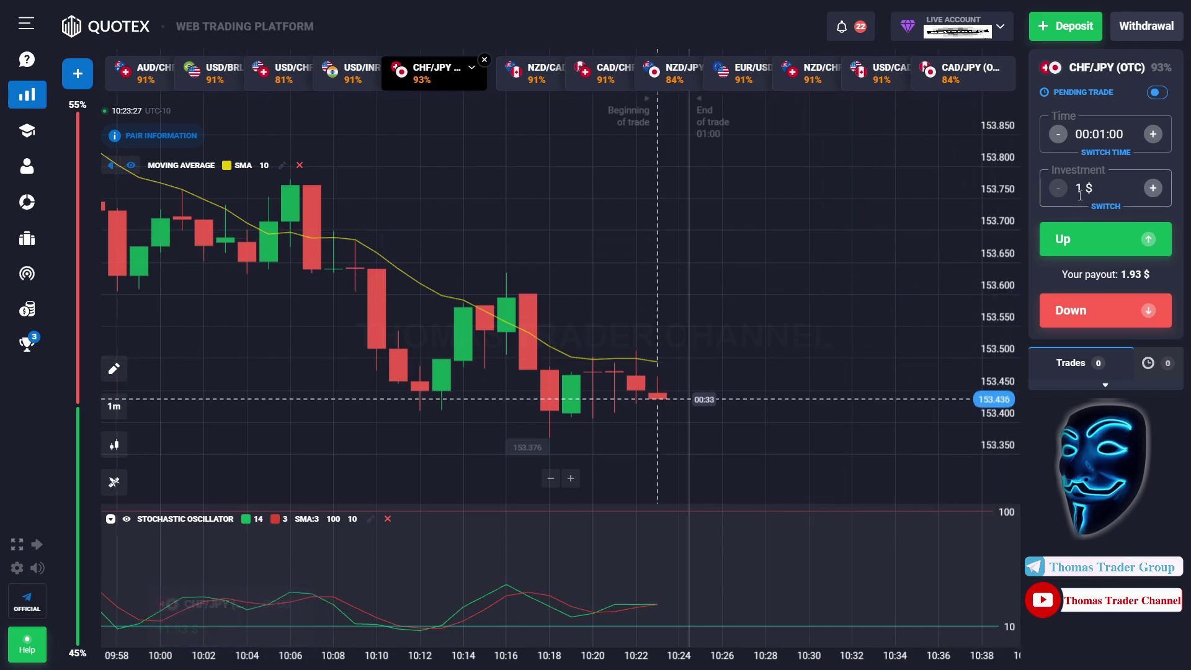
# Set the investment to 3 $ and place a one-minute Down trade on USD/INR (OTC)
pyautogui.write('3')
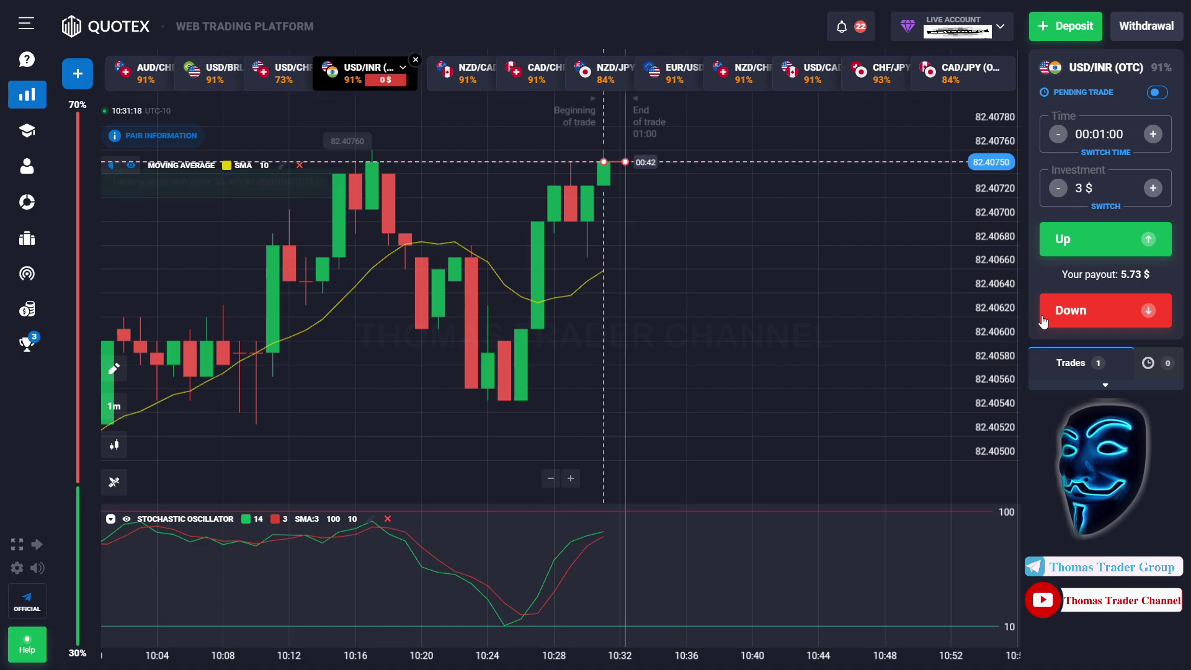
pyautogui.click(1043, 317)
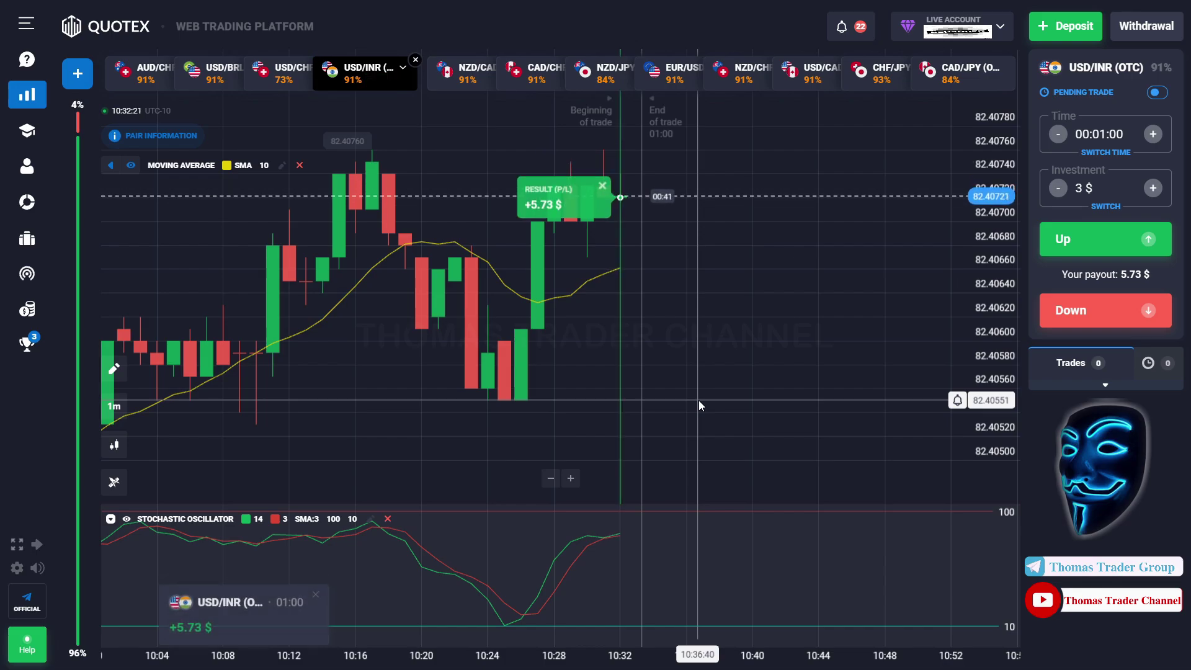
# Set the investment to 5 $ and place a one-minute Up trade on NZD/CAD (OTC)
pyautogui.click(1084, 189)
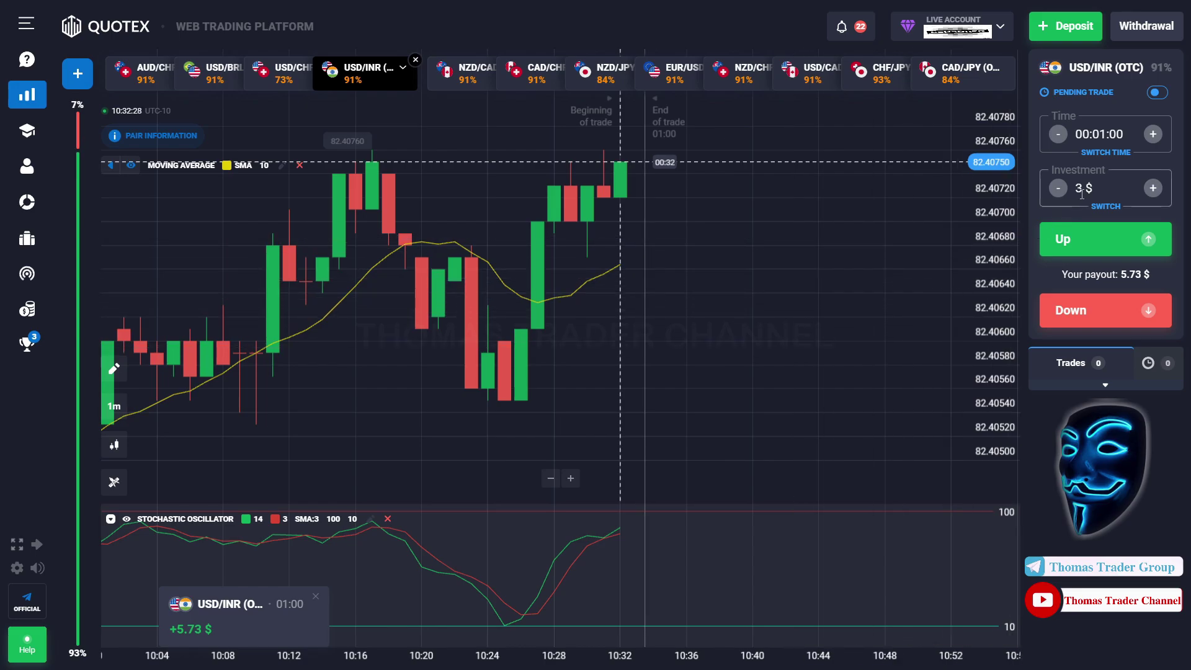
pyautogui.press('BackSpace')
pyautogui.write('5')
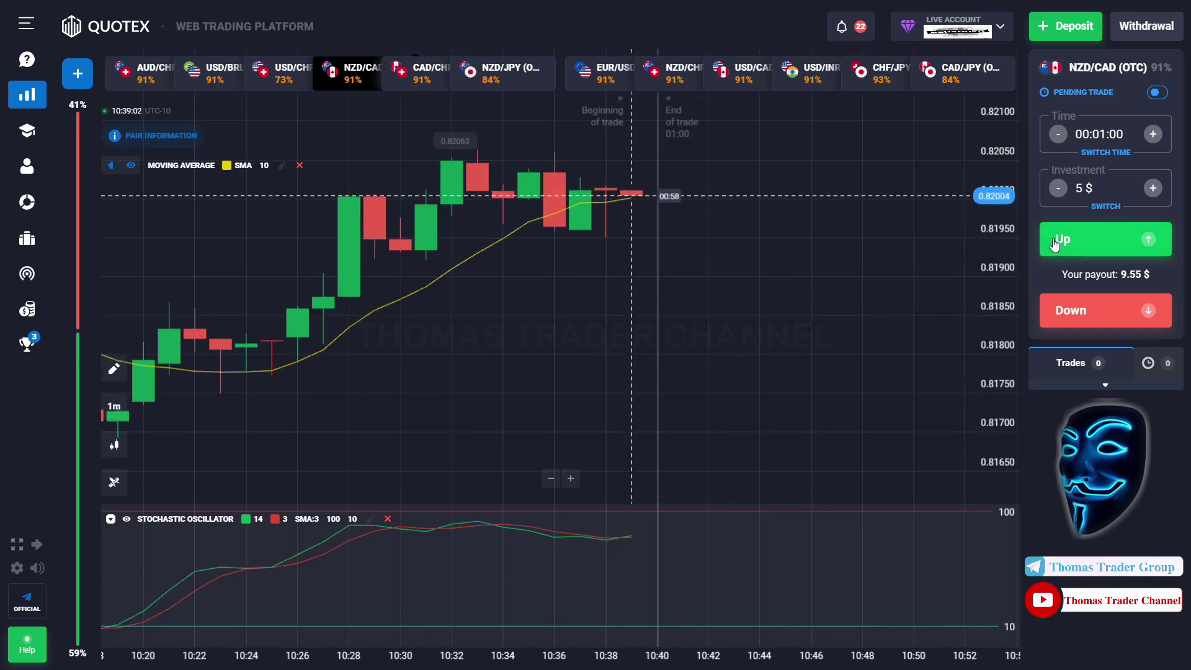
pyautogui.click(1056, 242)
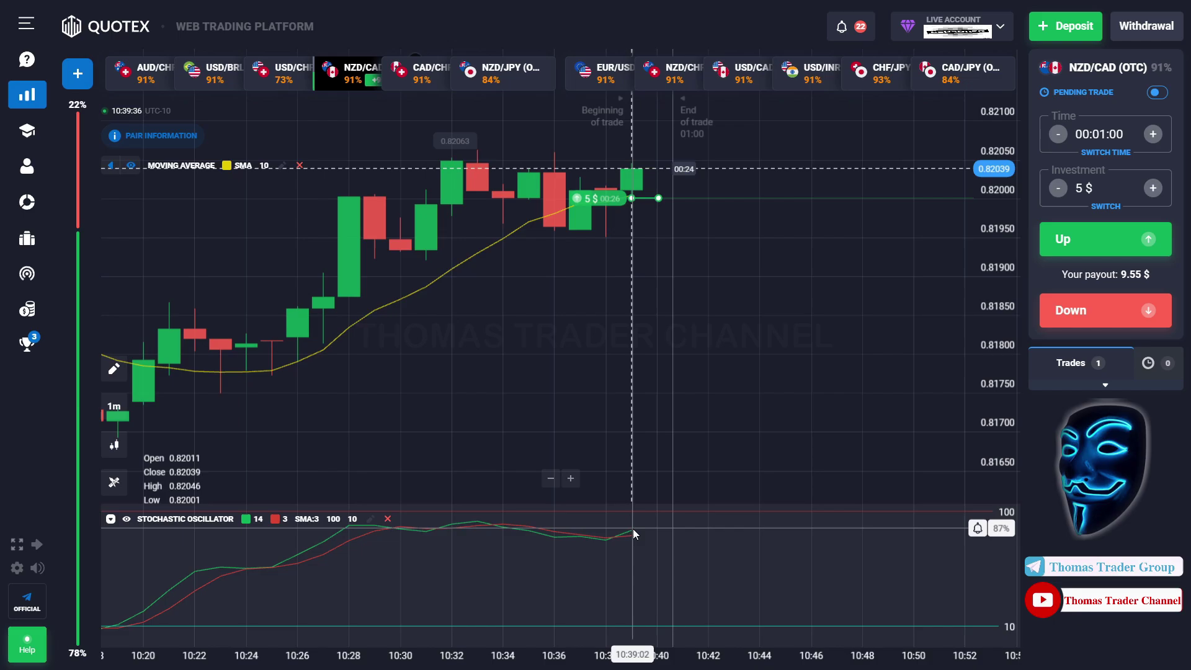
pyautogui.moveTo(768, 359); pyautogui.dragTo(762, 357)
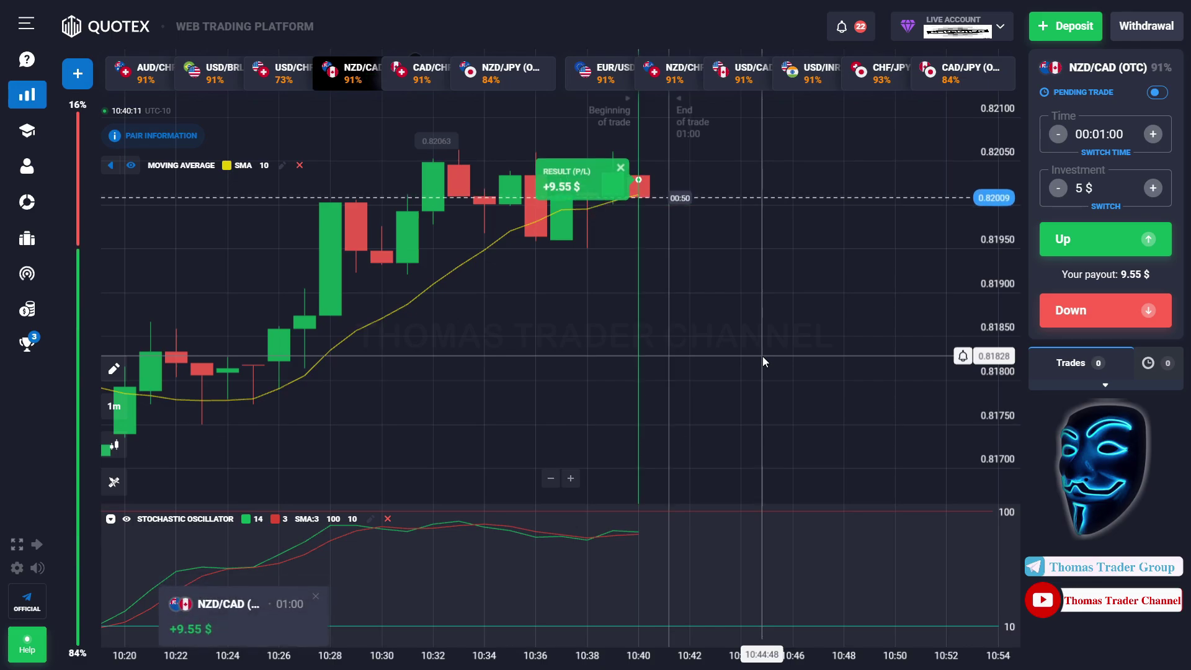
# Set the investment to 9 $ and place a one-minute Up trade on USD/CAD (OTC)
pyautogui.click(1082, 188)
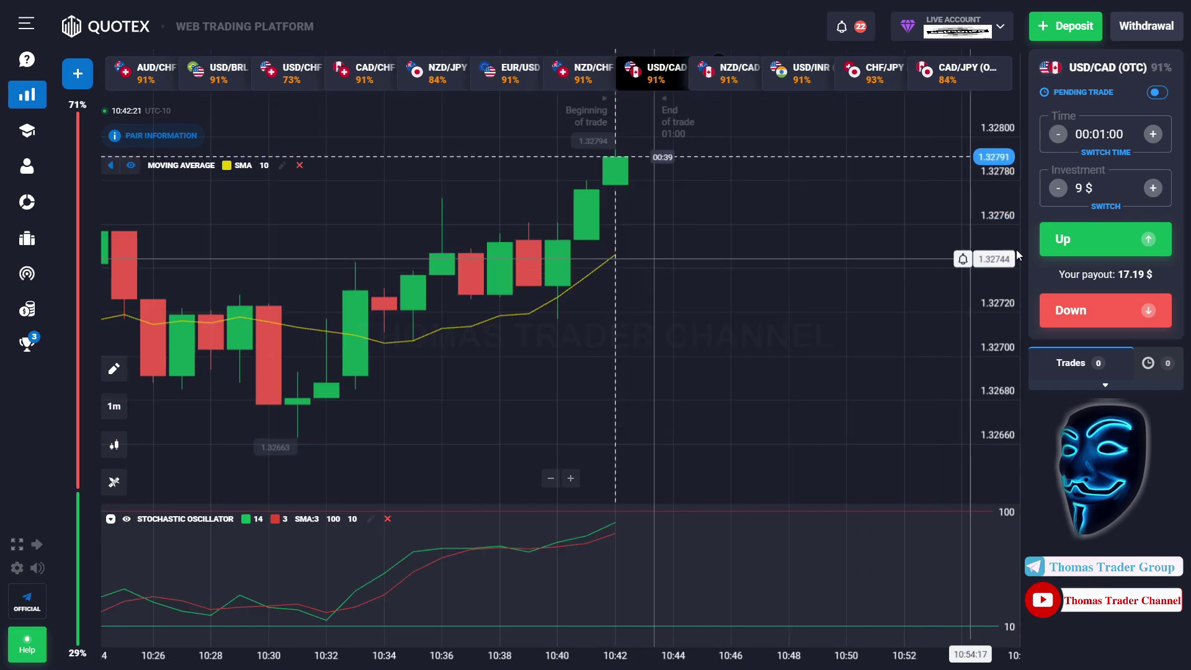
pyautogui.click(1069, 243)
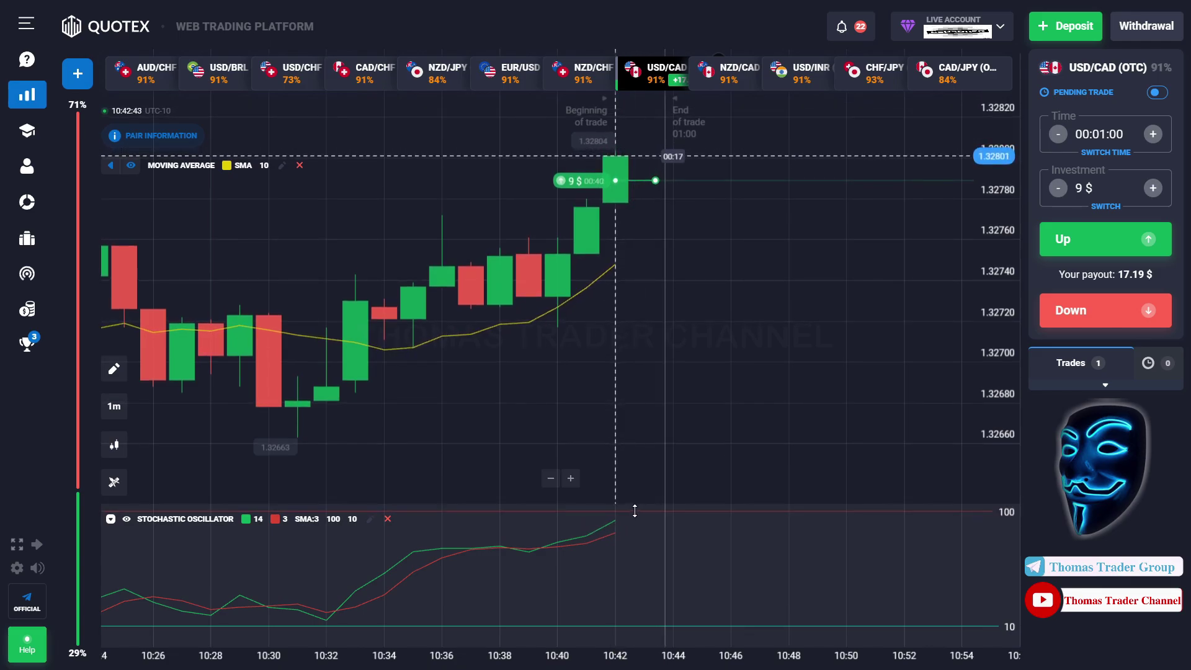
pyautogui.moveTo(766, 355); pyautogui.dragTo(735, 366)
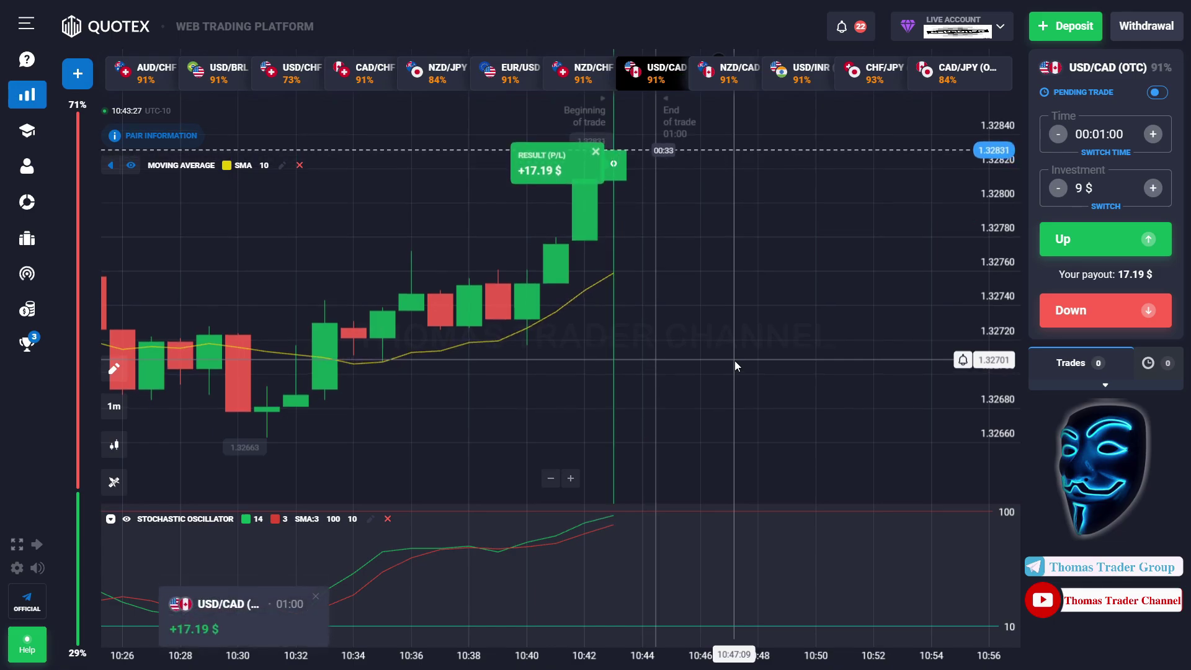
# Raise the investment to 17 $ and place another one-minute Up trade on USD/CAD (OTC)
pyautogui.click(1083, 190)
pyautogui.press('BackSpace')
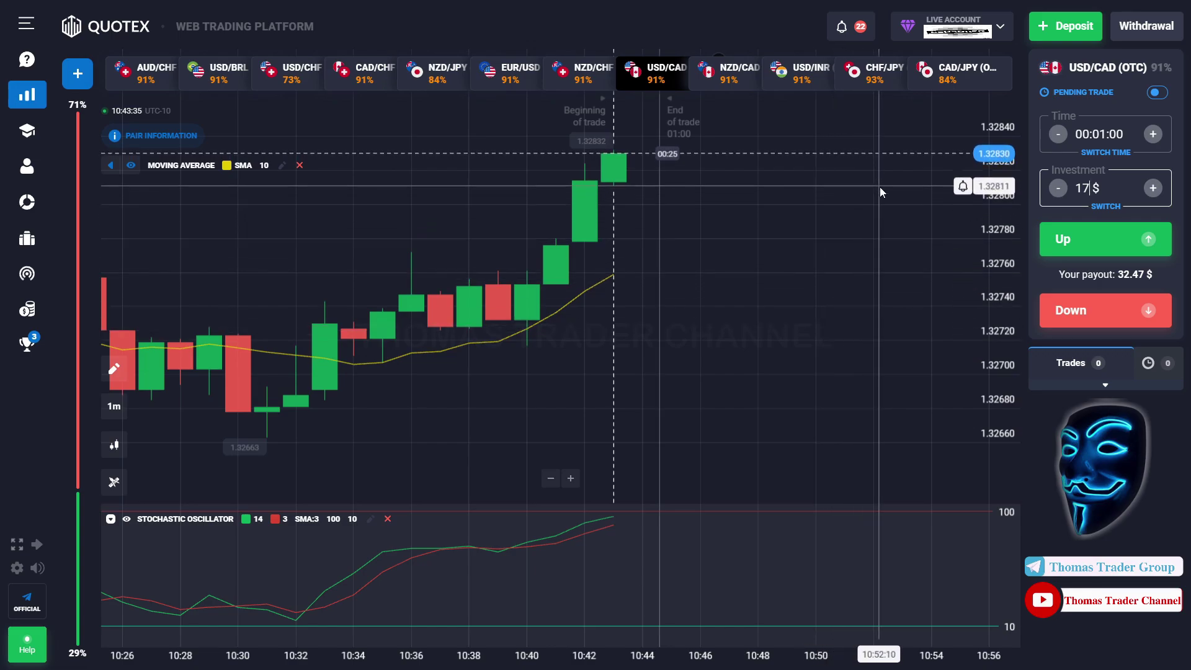
pyautogui.click(1051, 246)
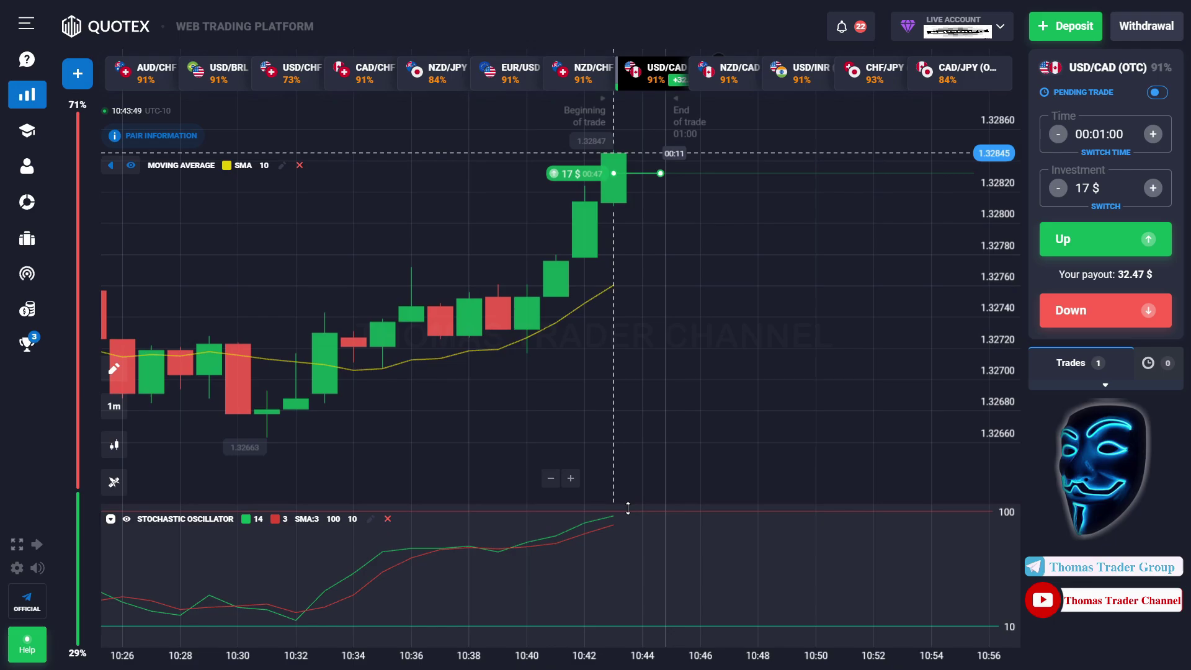
pyautogui.moveTo(713, 381); pyautogui.dragTo(671, 387)
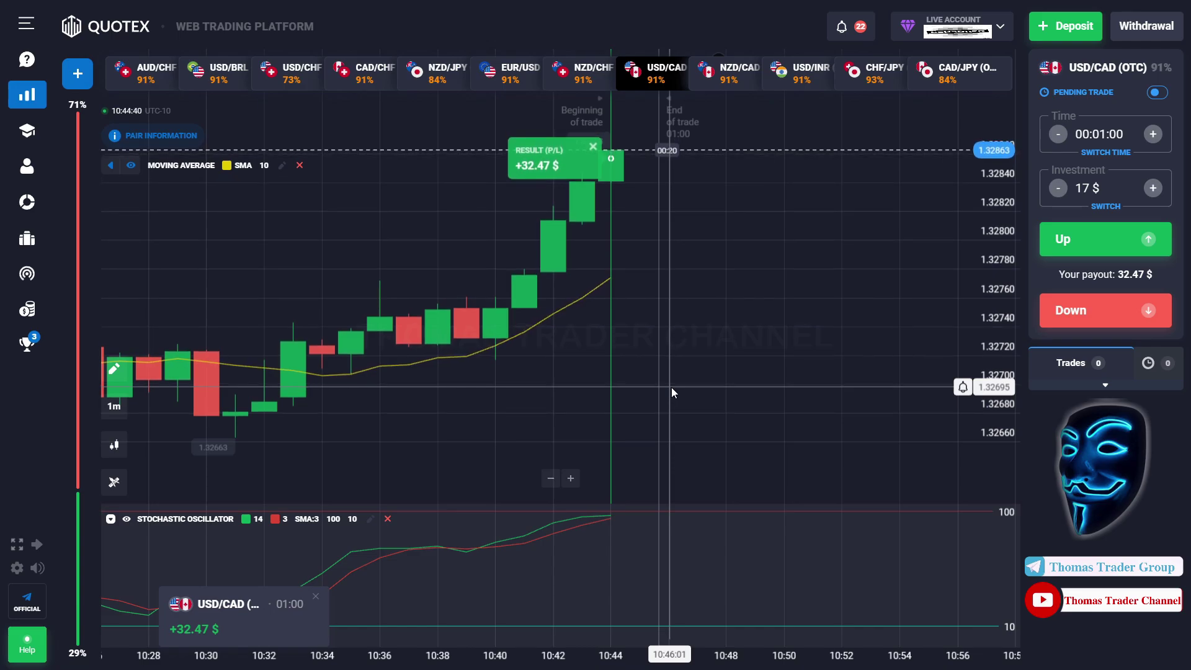
# Raise the investment to 32 $ and place another one-minute Up trade on USD/CAD (OTC)
pyautogui.click(1087, 188)
pyautogui.press('BackSpace')
pyautogui.press('BackSpace')
pyautogui.write('32')
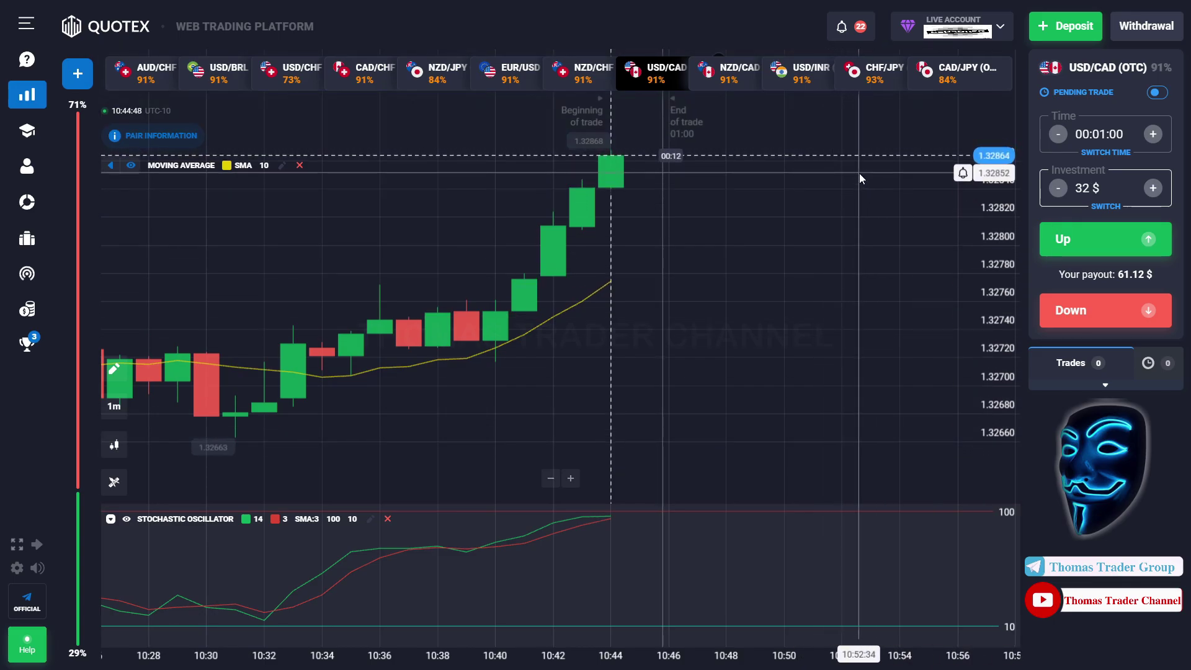
pyautogui.click(1052, 248)
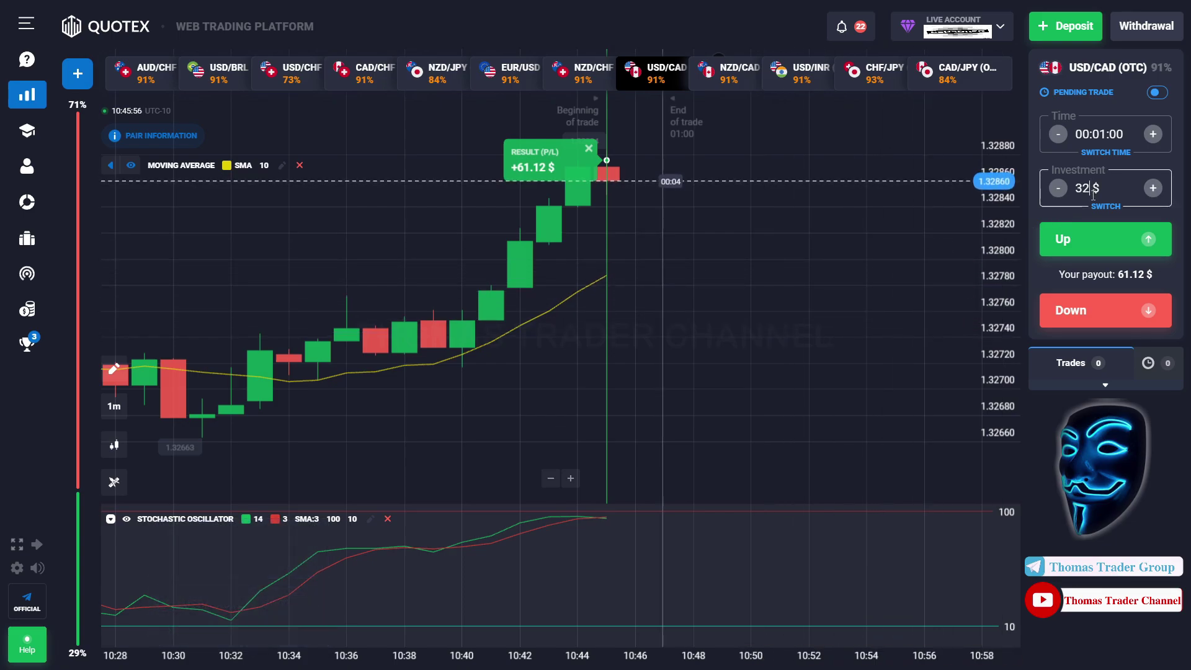
# Raise the investment to 61 $ and place another one-minute Up trade on USD/CAD (OTC)
pyautogui.write('61')
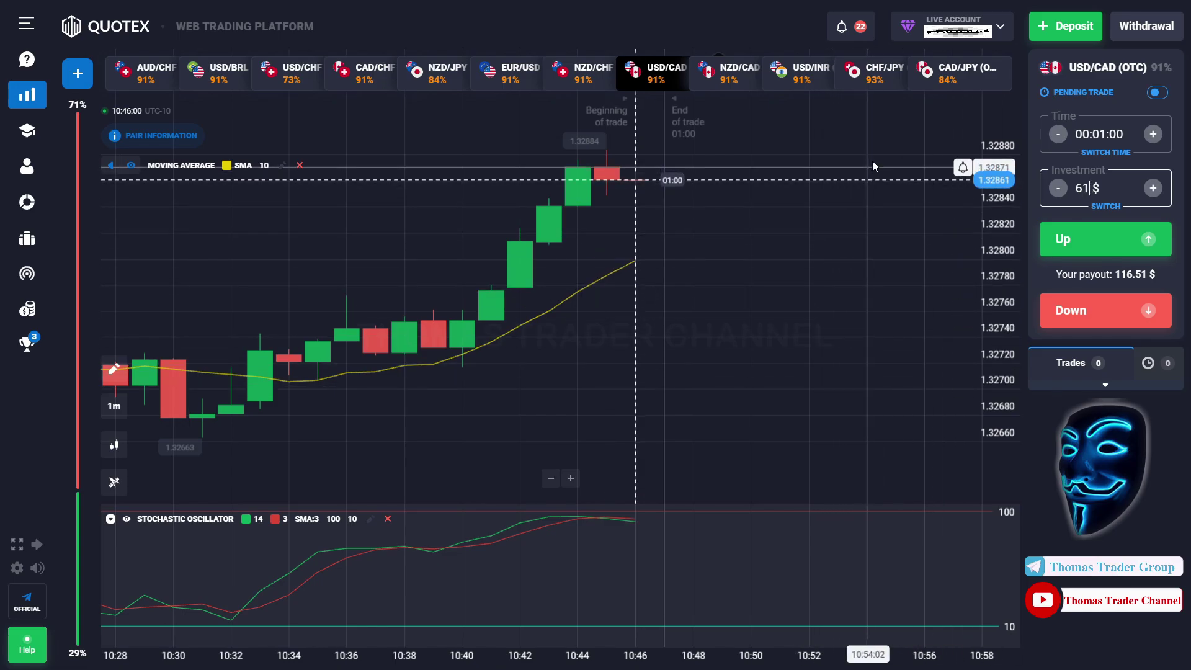
pyautogui.click(1050, 241)
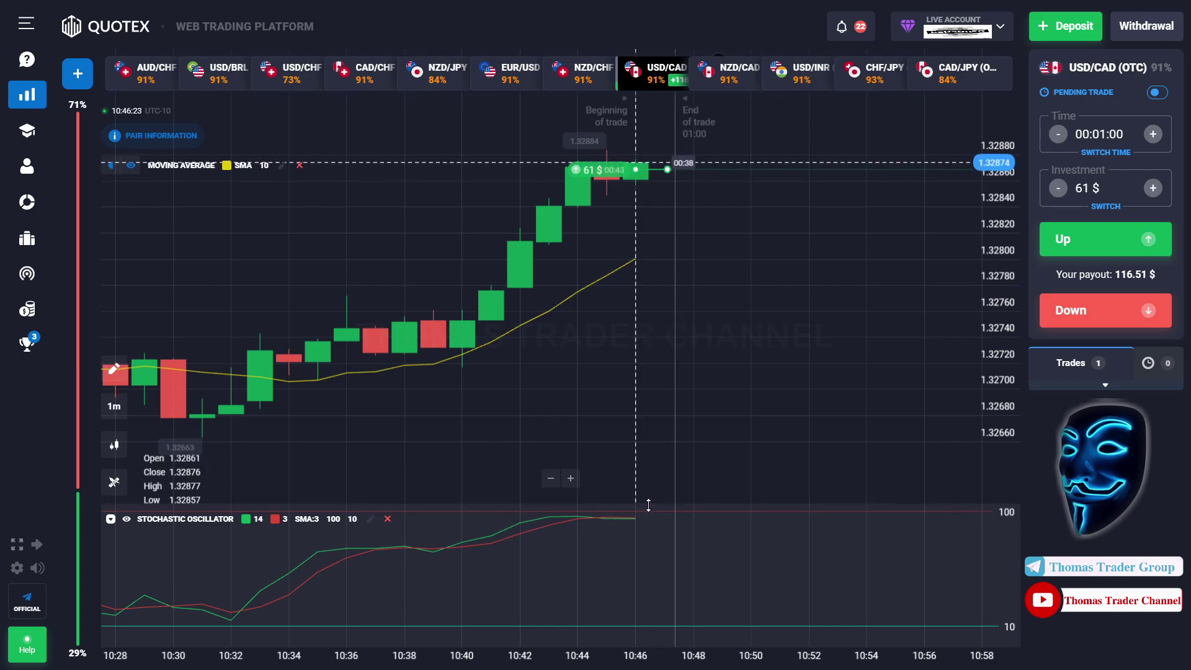
pyautogui.moveTo(771, 370); pyautogui.dragTo(689, 373)
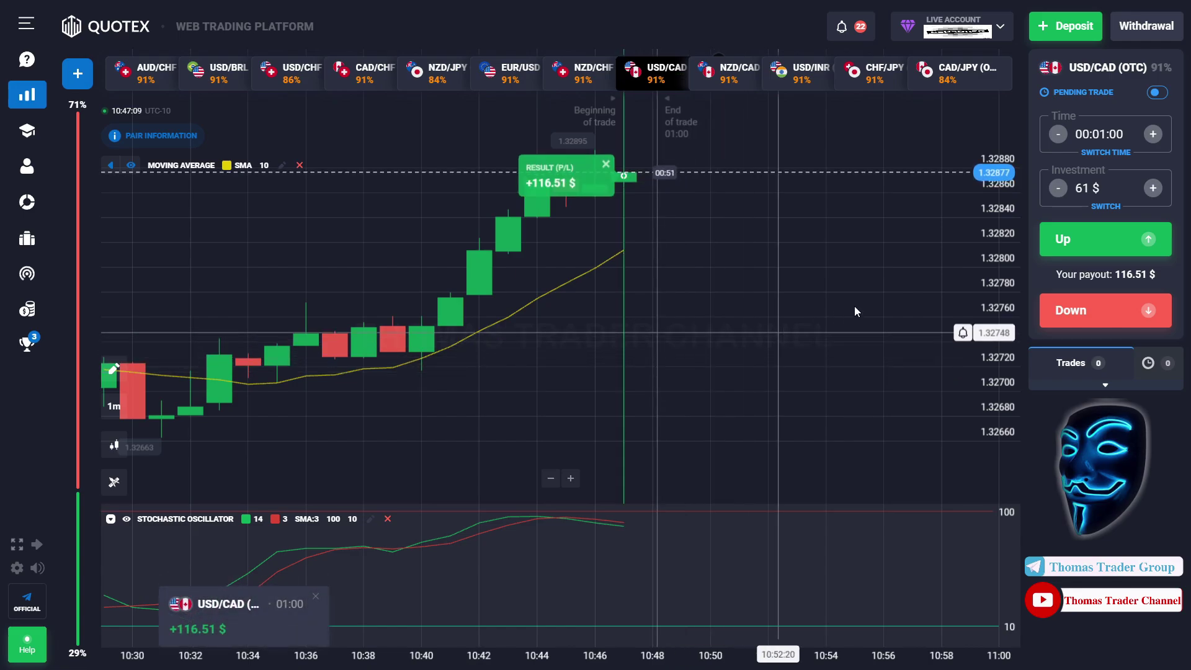
# Raise the investment to 116 $ and place another one-minute Up trade on USD/CAD (OTC)
pyautogui.press('BackSpace')
pyautogui.press('BackSpace')
pyautogui.write('116')
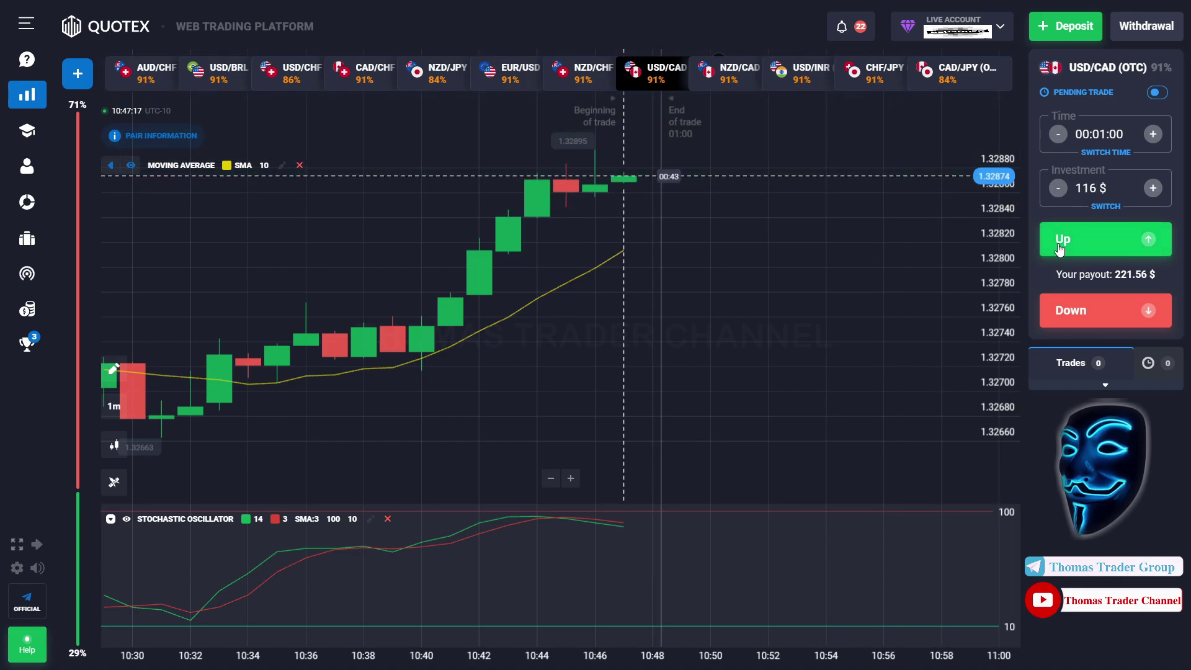
pyautogui.click(1060, 247)
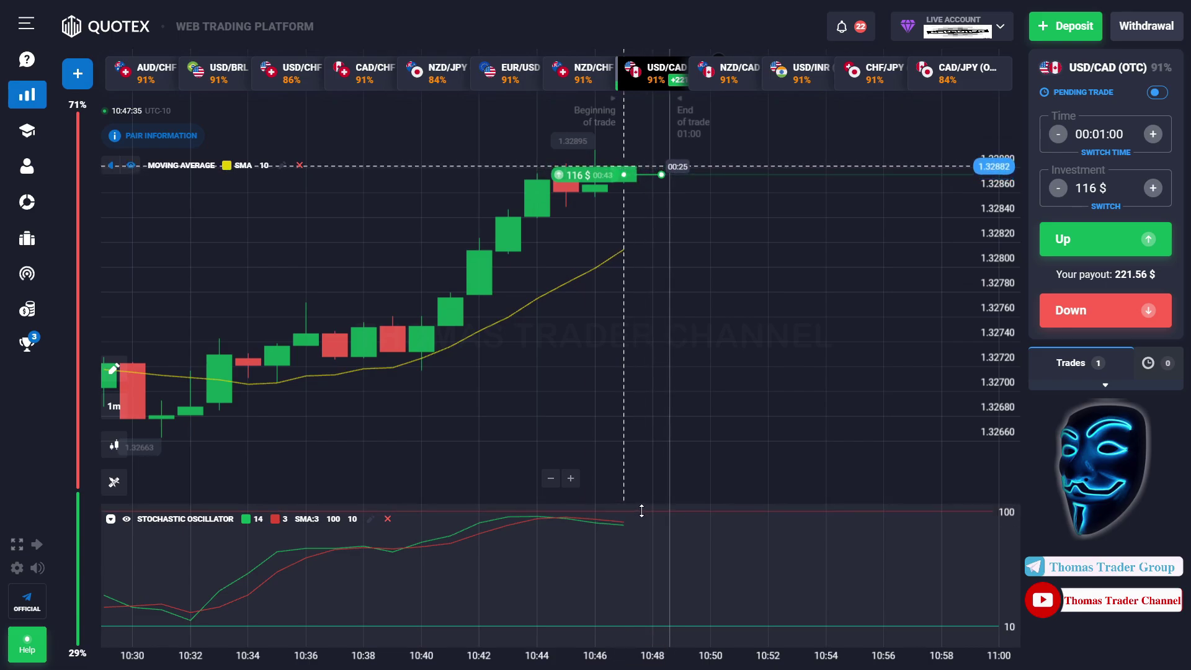
pyautogui.moveTo(780, 335); pyautogui.dragTo(738, 344)
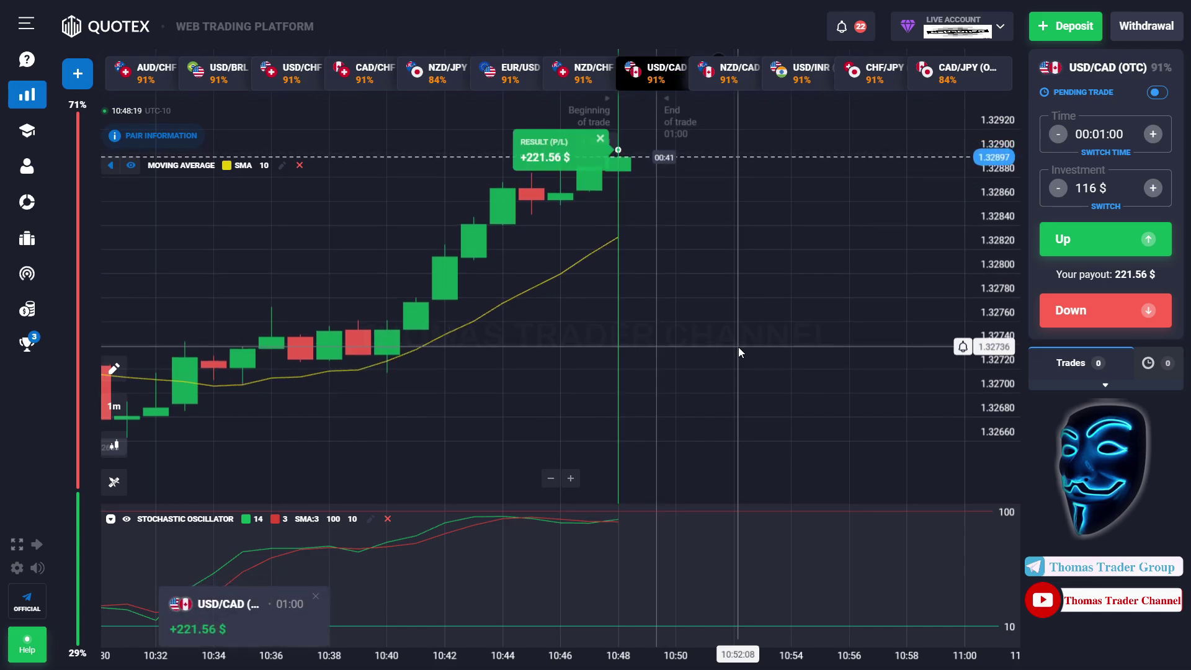
# Set the investment to 221 $ and place a one-minute Up trade on CAD/CHF (OTC)
pyautogui.click(1096, 191)
pyautogui.press('BackSpace')
pyautogui.press('BackSpace')
pyautogui.press('BackSpace')
pyautogui.write('22')
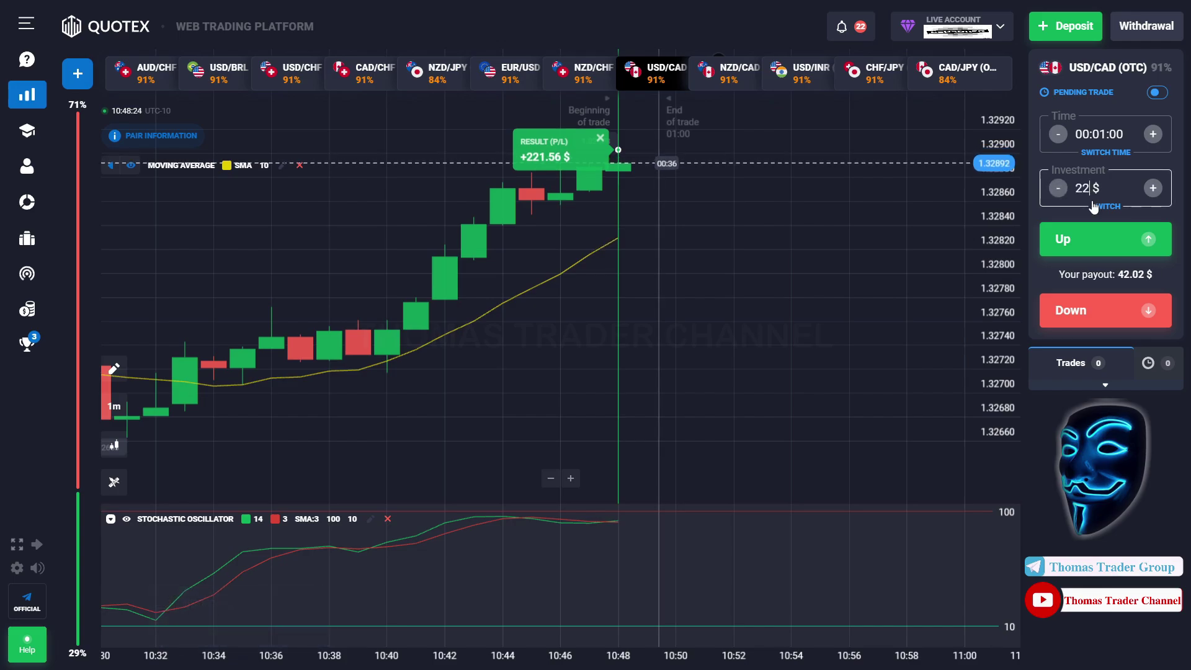
pyautogui.write('1')
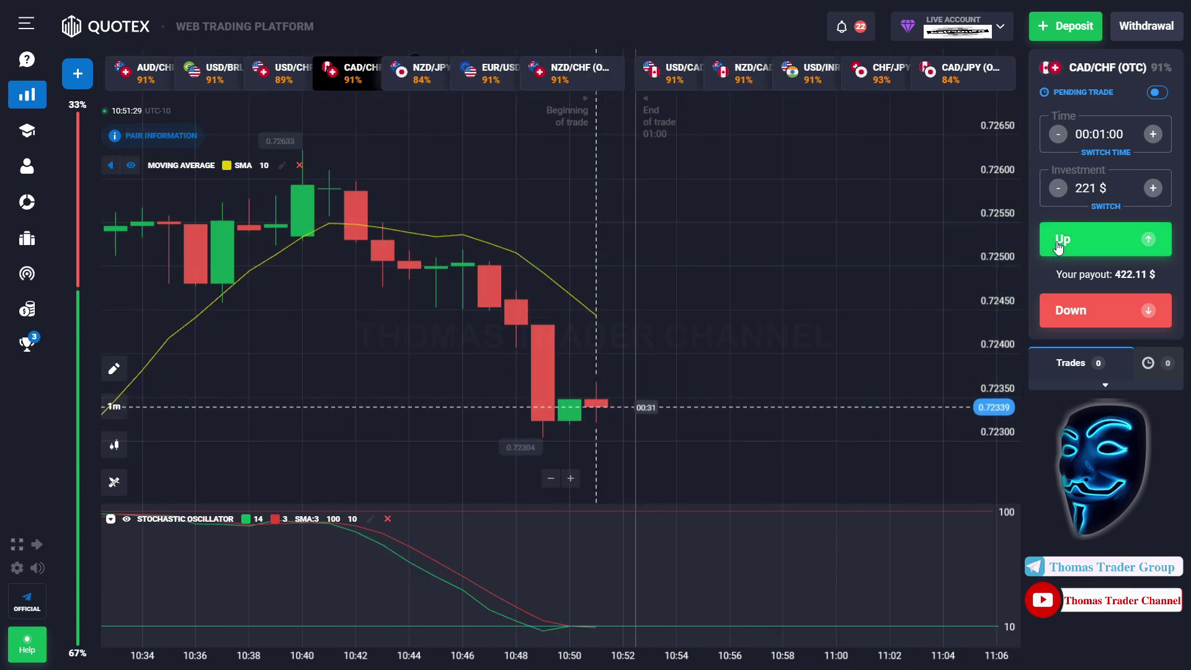
pyautogui.click(1059, 246)
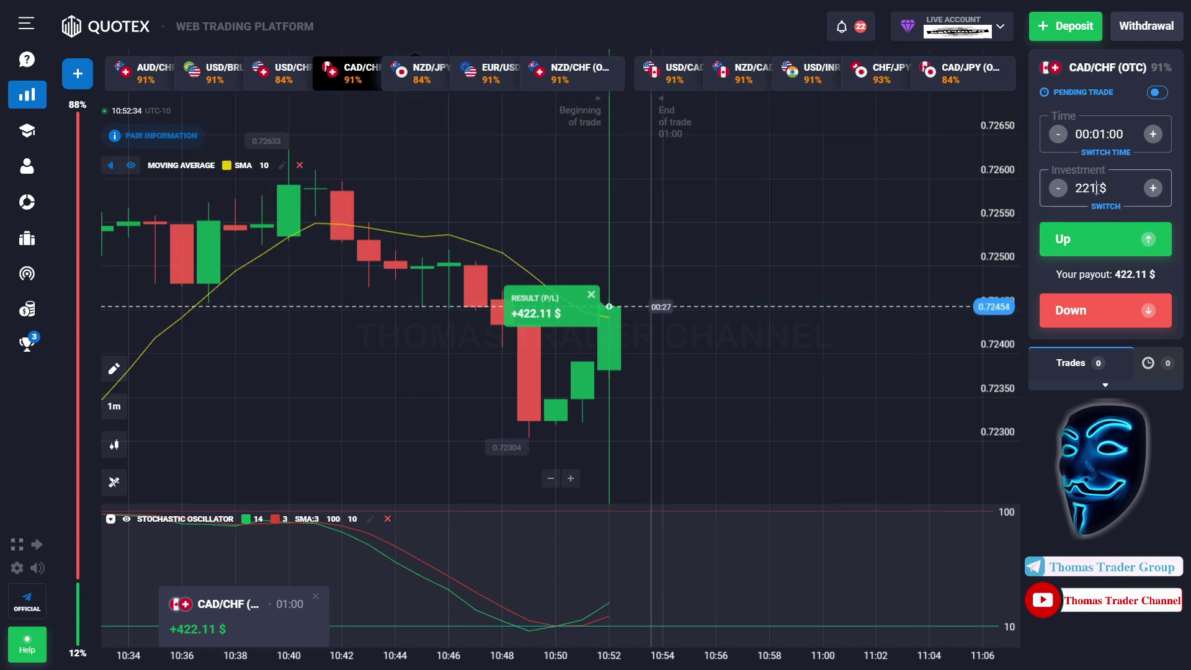
# Raise the investment to 422 $ and place a one-minute Down trade on CAD/CHF (OTC)
pyautogui.press('BackSpace')
pyautogui.press('BackSpace')
pyautogui.press('BackSpace')
pyautogui.write('422')
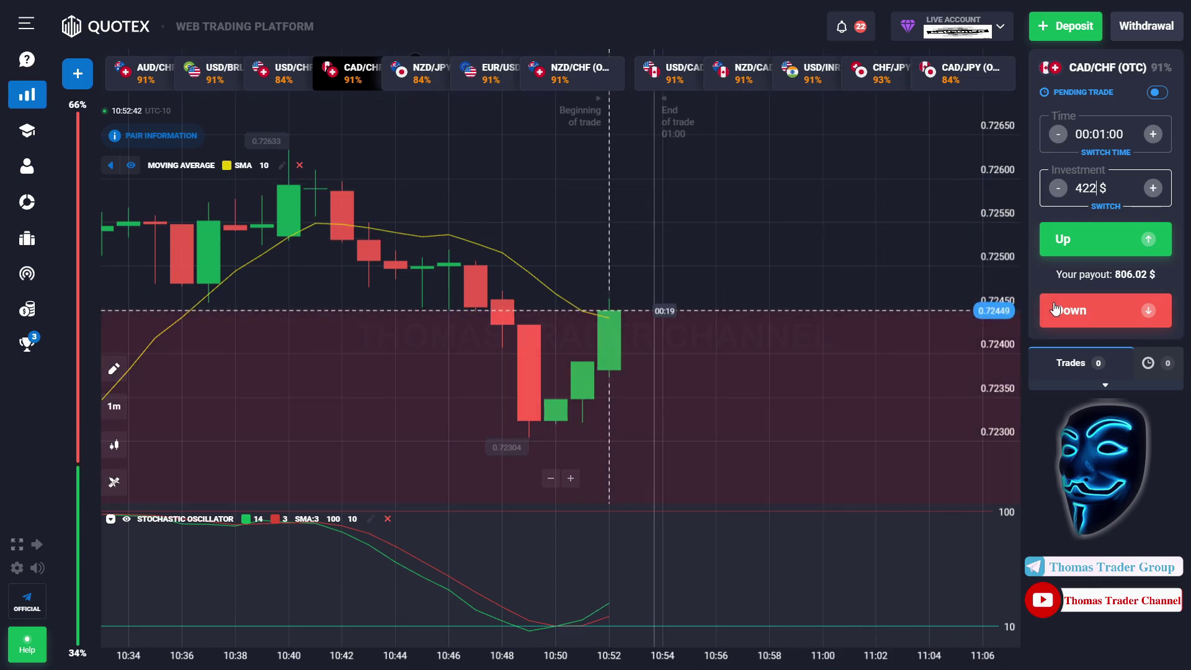
pyautogui.click(1058, 310)
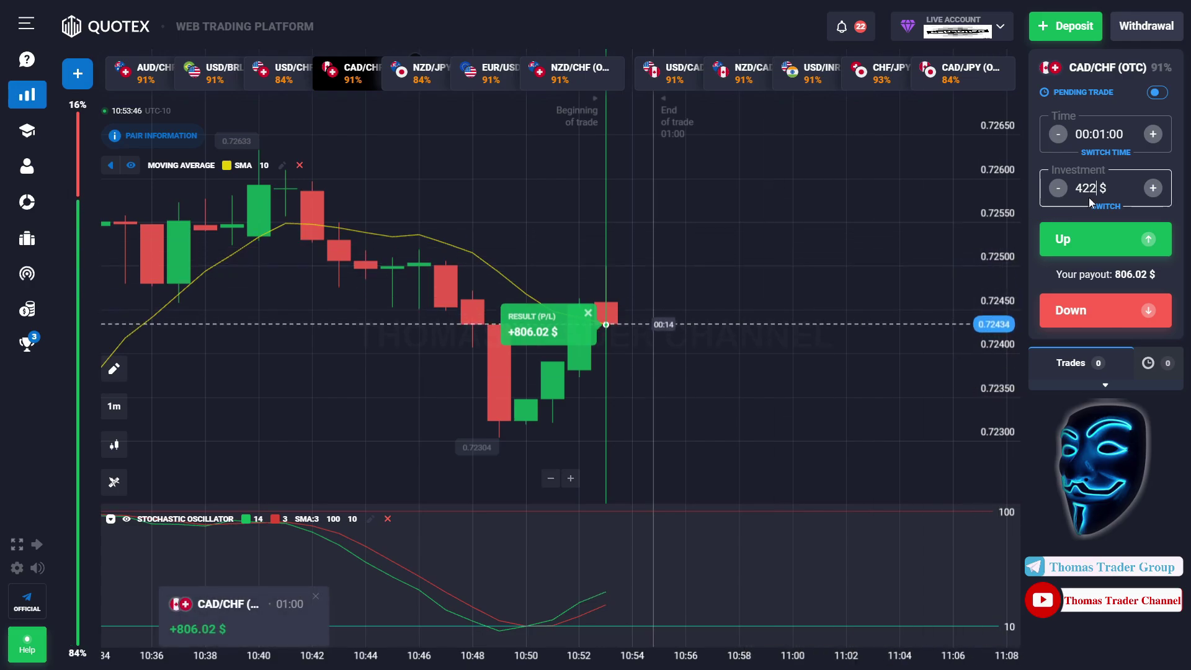
# Set the investment to 806 $ and place a one-minute Up trade on NZD/CHF (OTC)
pyautogui.press('BackSpace')
pyautogui.press('BackSpace')
pyautogui.press('BackSpace')
pyautogui.write('806')
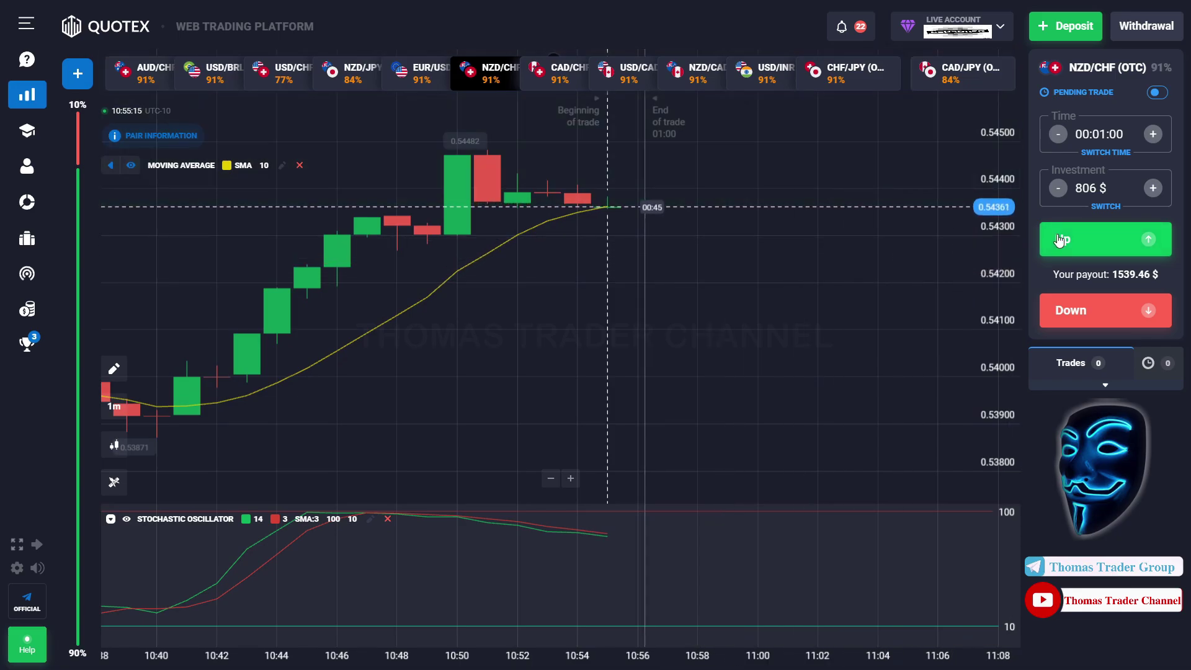
pyautogui.click(1060, 240)
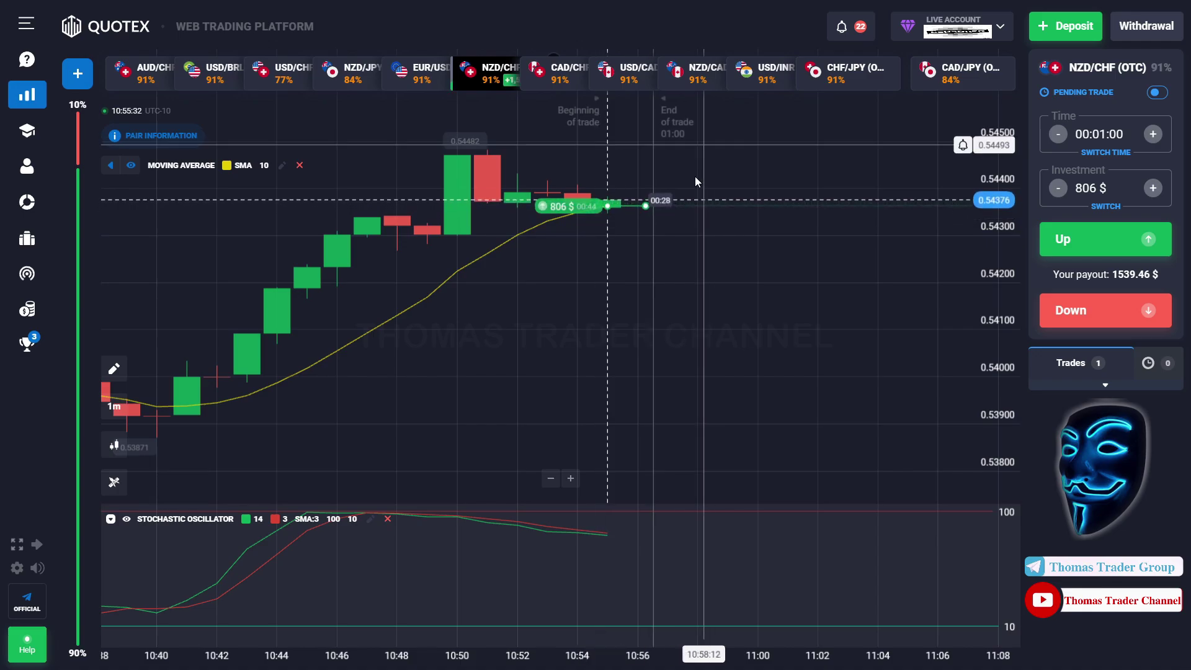
pyautogui.moveTo(759, 325); pyautogui.dragTo(746, 326)
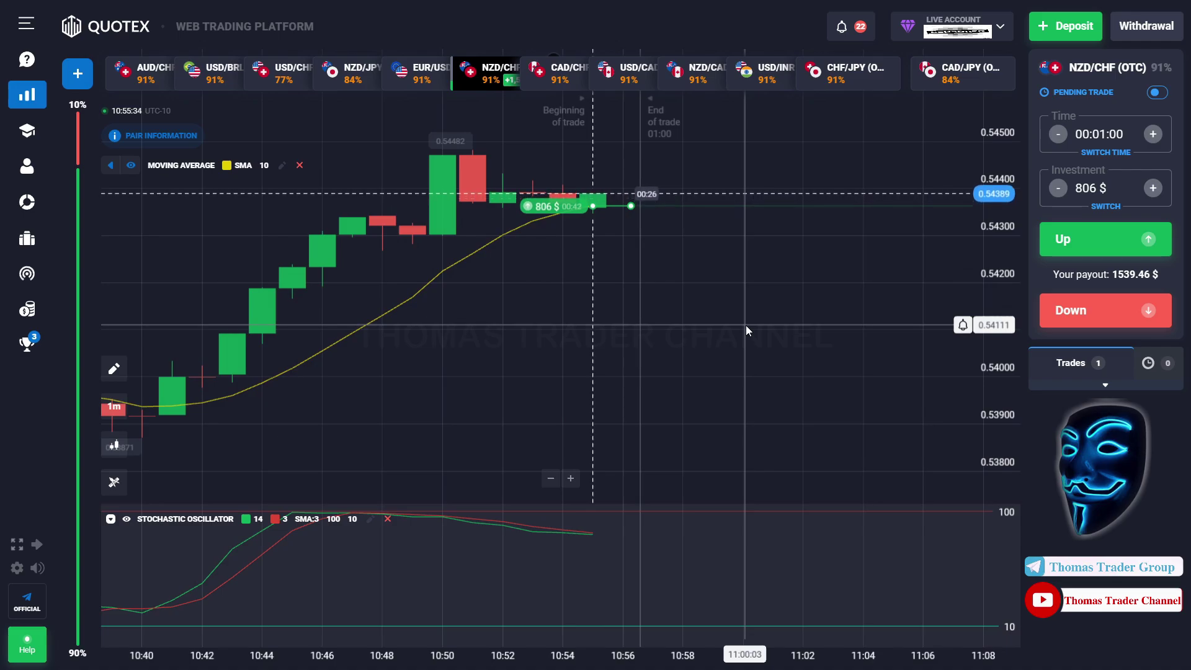
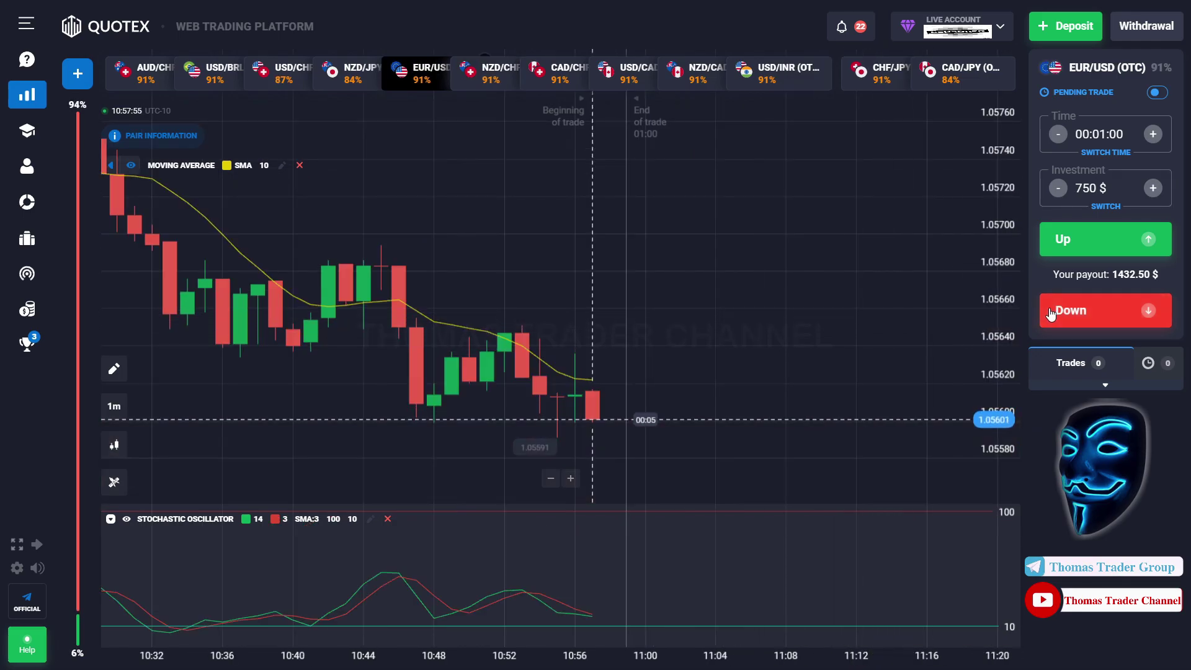
# Place two one-minute Down trades of 750 $ each on EUR/USD (OTC)
pyautogui.click(1051, 312)
pyautogui.click(1050, 311)
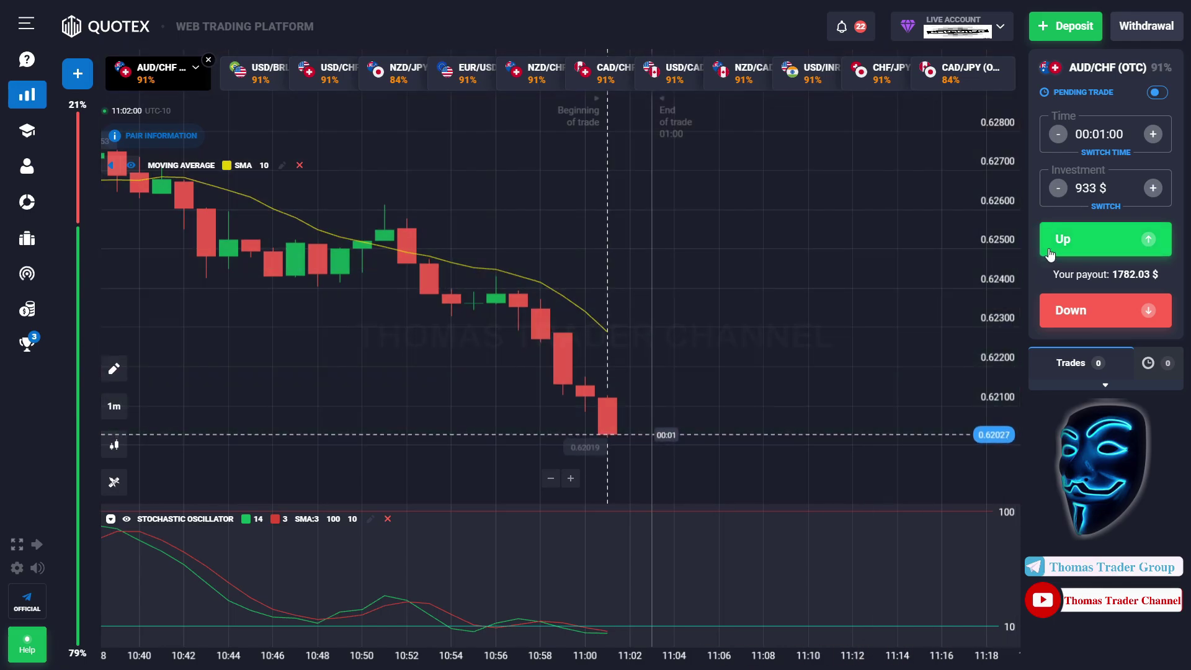
# Place three one-minute Up trades of 933 $ each on AUD/CHF (OTC)
pyautogui.click(1049, 254)
pyautogui.click(1050, 254)
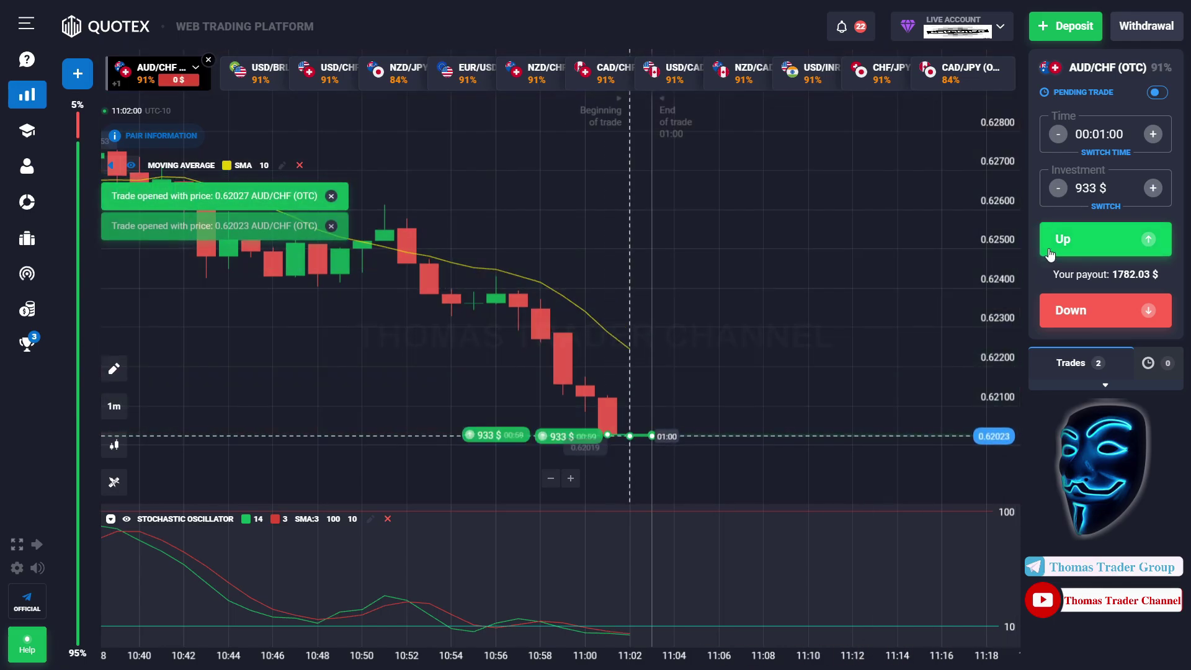
pyautogui.click(1050, 255)
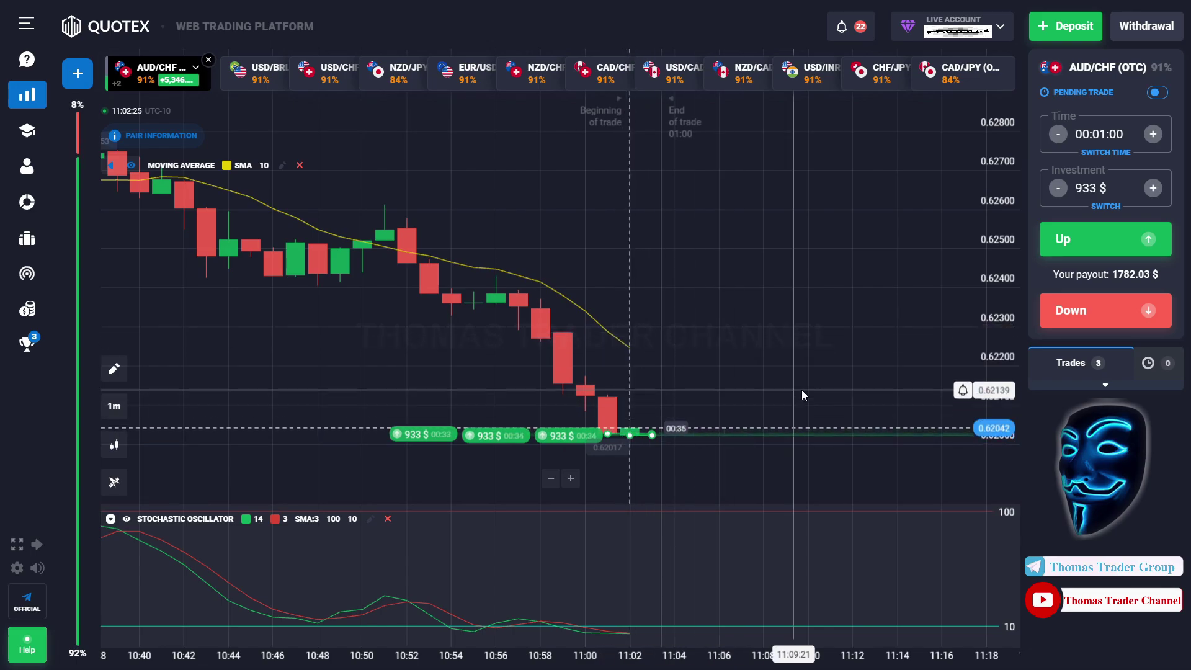
pyautogui.moveTo(802, 390); pyautogui.dragTo(761, 392)
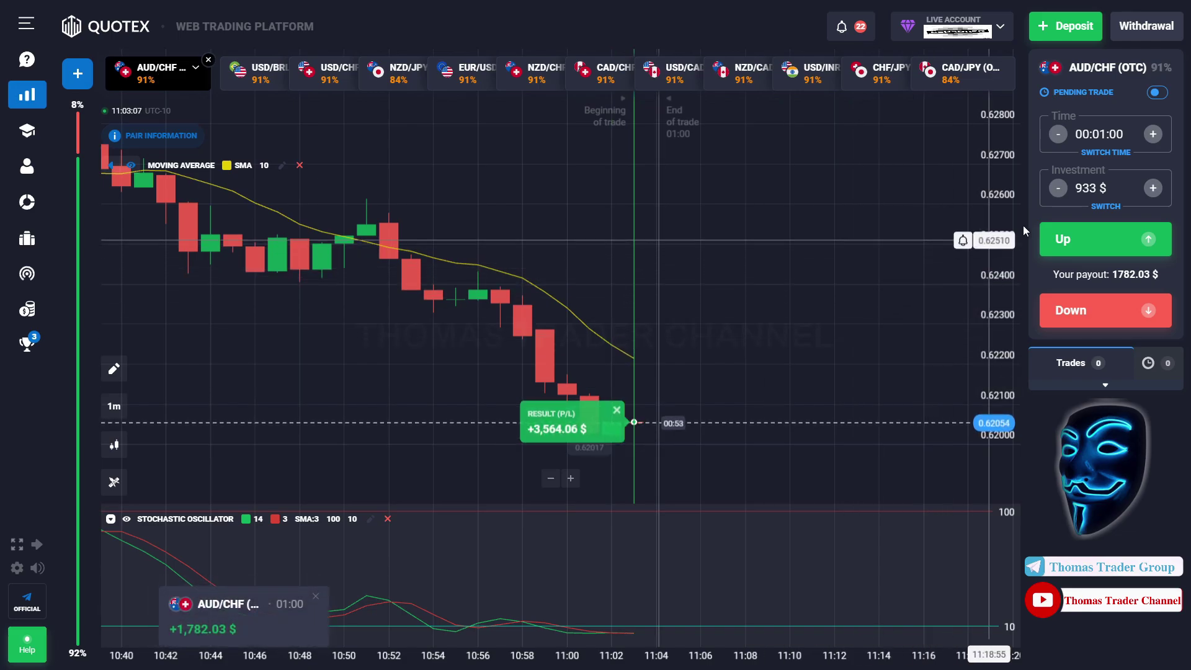
# Raise the investment to 1,000 $ and place five one-minute Up trades on USD/CHF (OTC)
pyautogui.click(1095, 189)
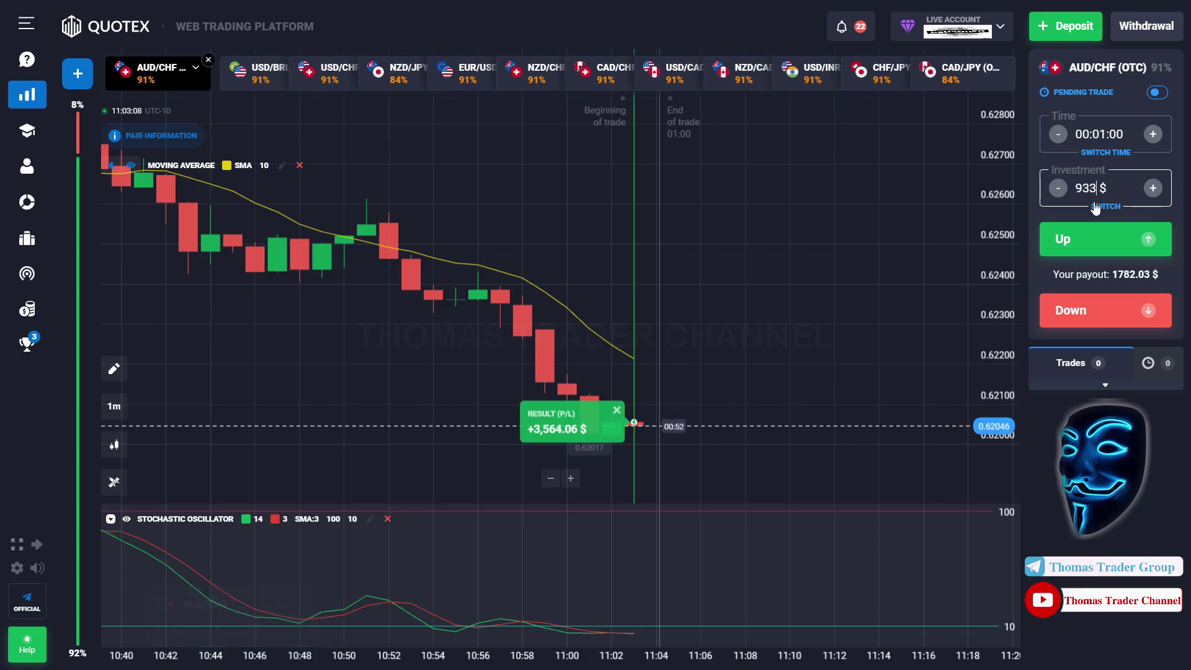
pyautogui.write('10')
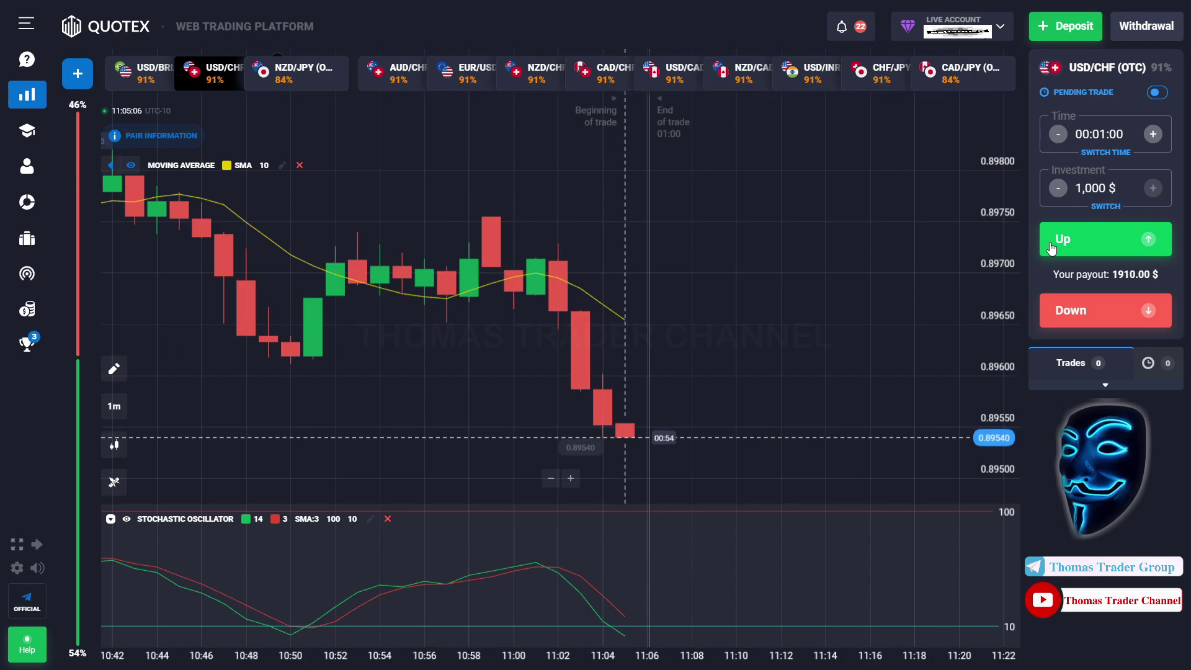
pyautogui.click(1051, 247)
pyautogui.click(1051, 248)
pyautogui.click(1050, 248)
pyautogui.click(1050, 247)
pyautogui.click(1051, 247)
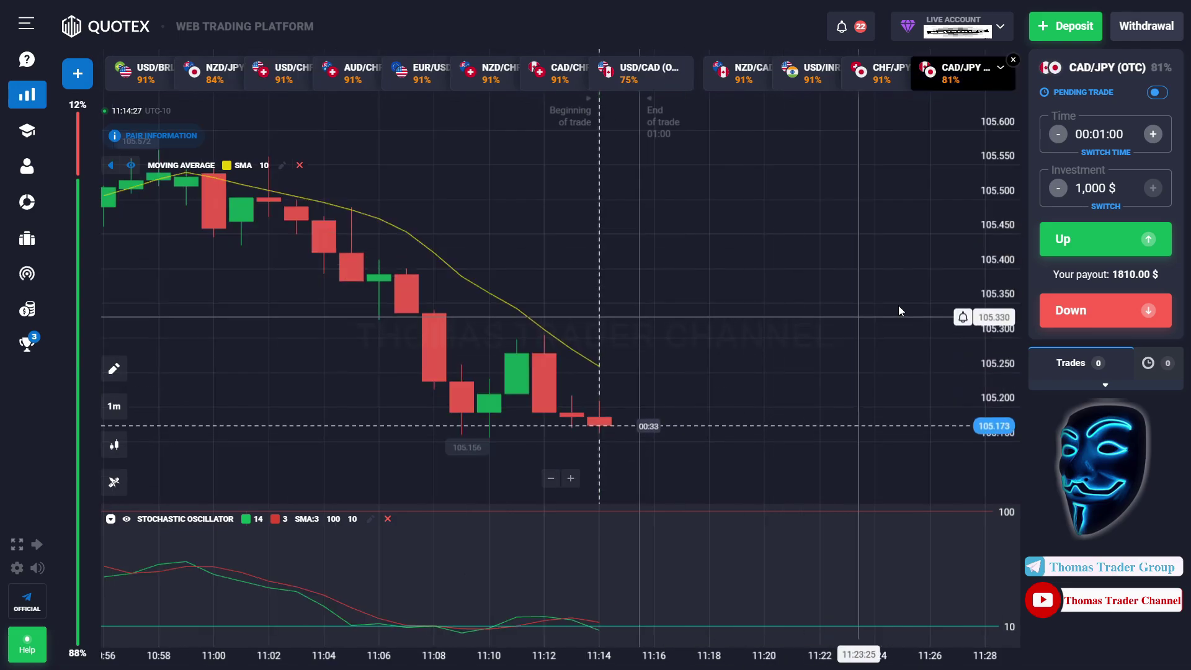
# Place nine one-minute Up trades of 1,000 $ each on CAD/JPY (OTC) and expand the trades list to review their results
pyautogui.click(1056, 240)
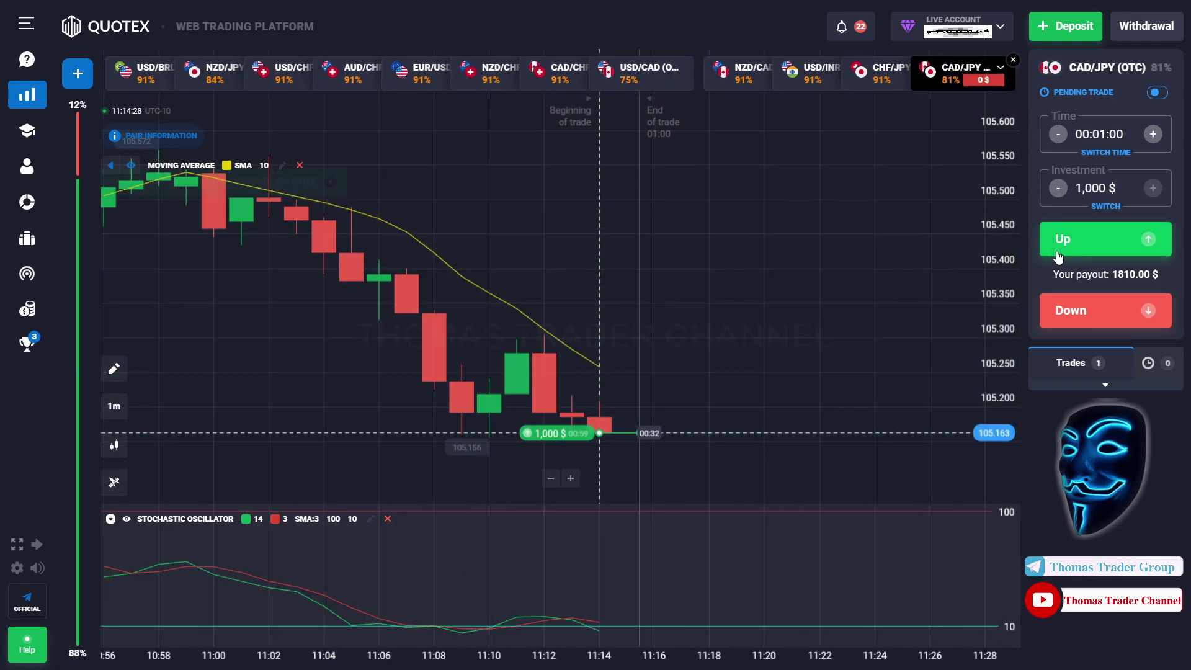
pyautogui.click(1059, 255)
pyautogui.click(1058, 255)
pyautogui.click(1059, 254)
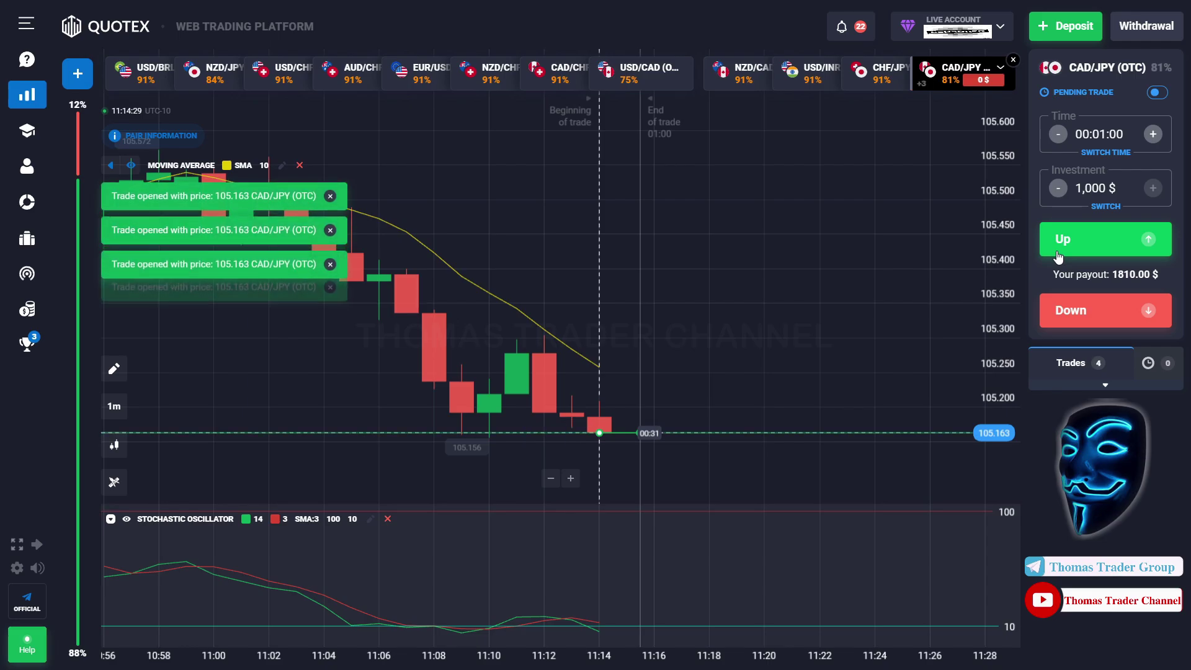
pyautogui.click(1058, 254)
pyautogui.click(1059, 254)
pyautogui.click(1059, 255)
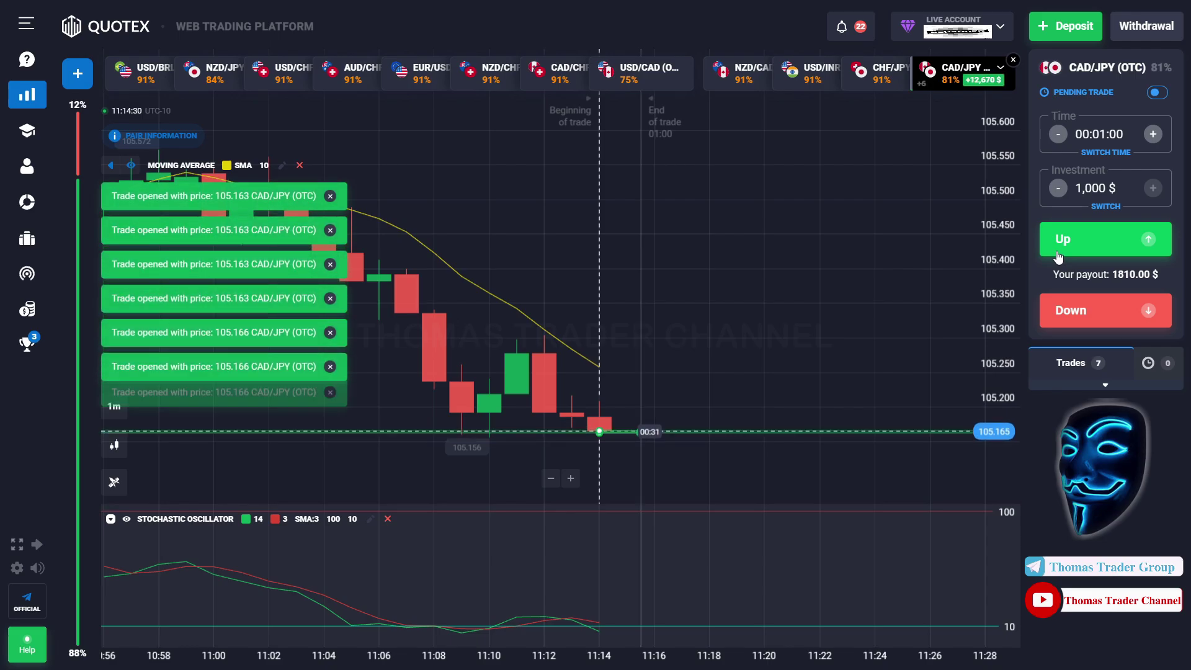
pyautogui.click(1059, 254)
pyautogui.click(1059, 256)
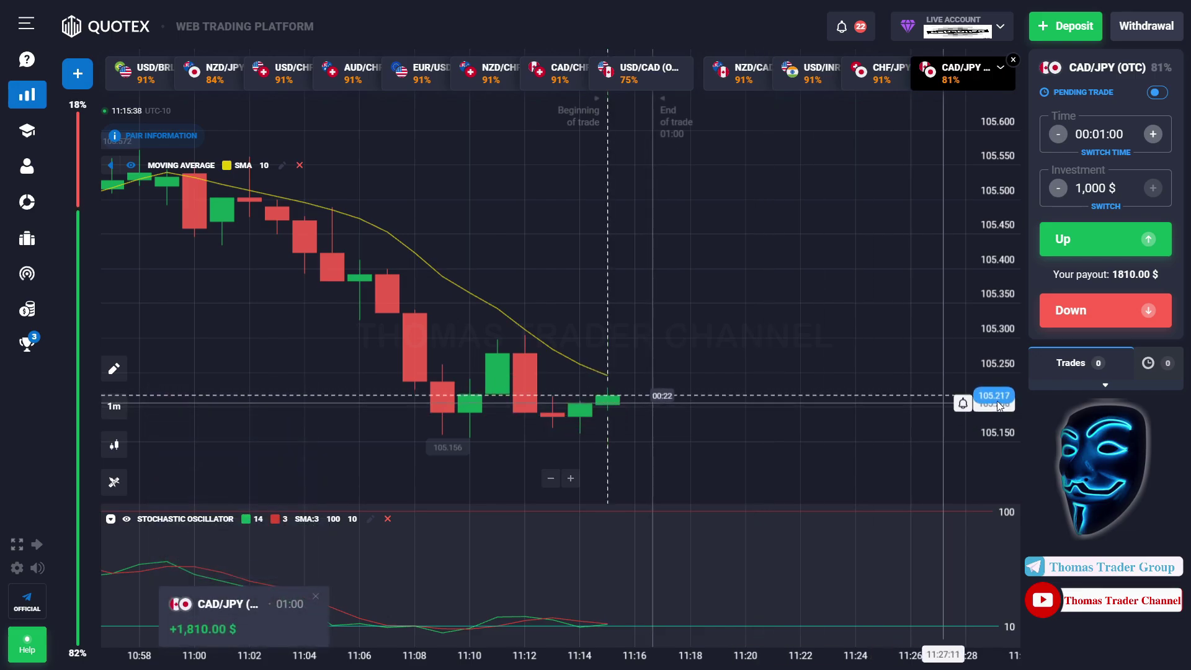
pyautogui.click(1104, 386)
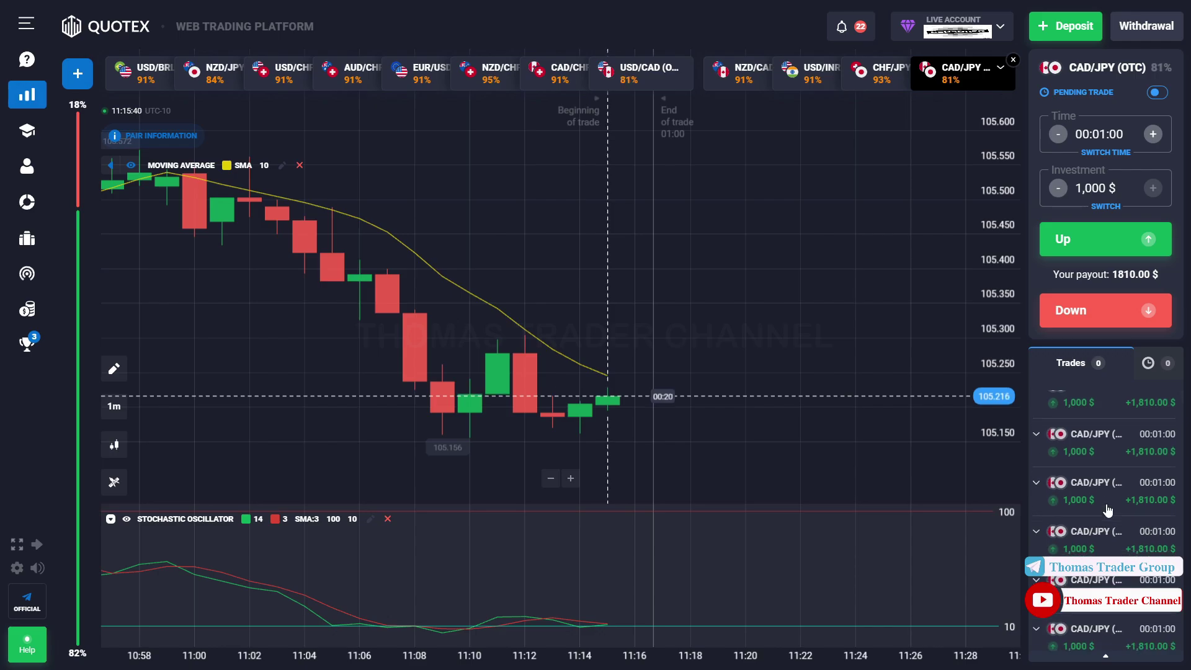